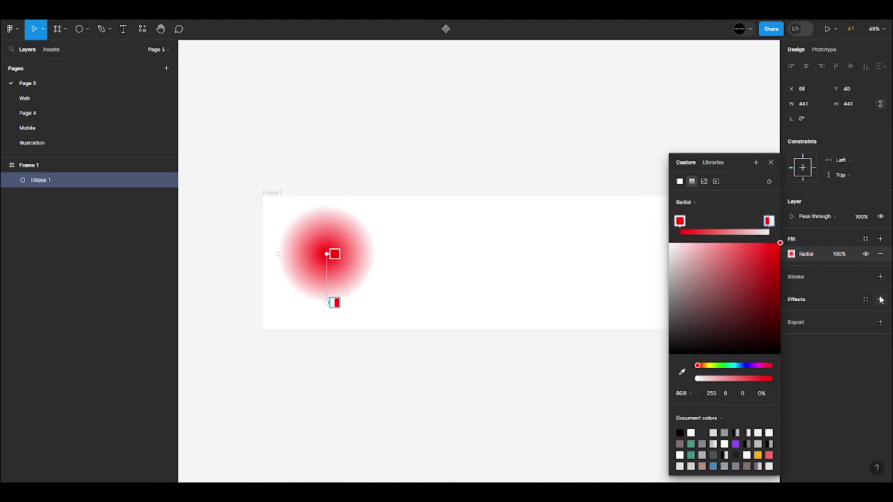
- Apply a layer blur of 300 to the red radial-gradient circle
left_click(817, 325)
left_click(791, 315)
left_click(716, 333)
type("500")
key("Return")
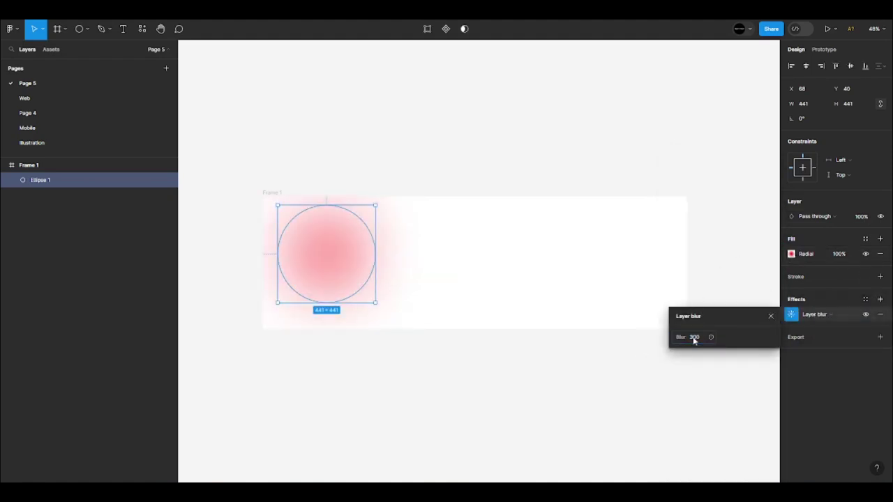
- Duplicate the red circle to the frame's lower-left corner and recolor both gradient stops yellow-green, RGB 173, 255, 0
left_click_drag(328, 249, 304, 291)
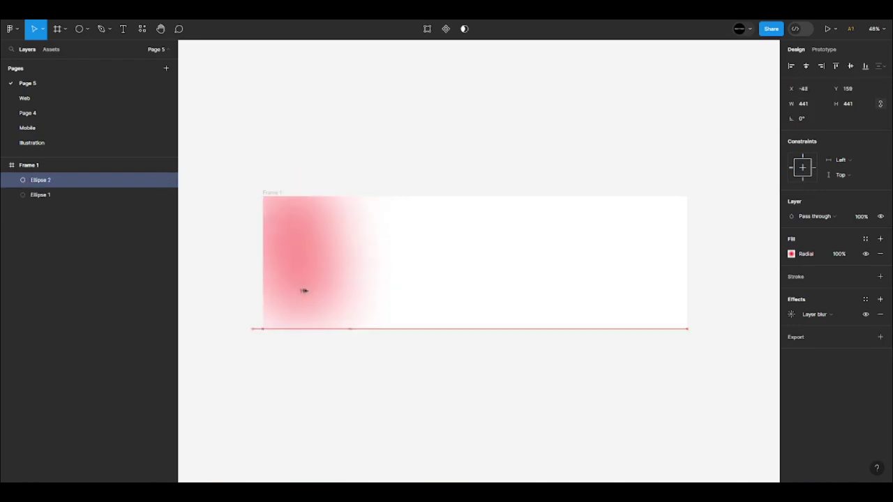
left_click(790, 255)
left_click_drag(706, 366, 715, 369)
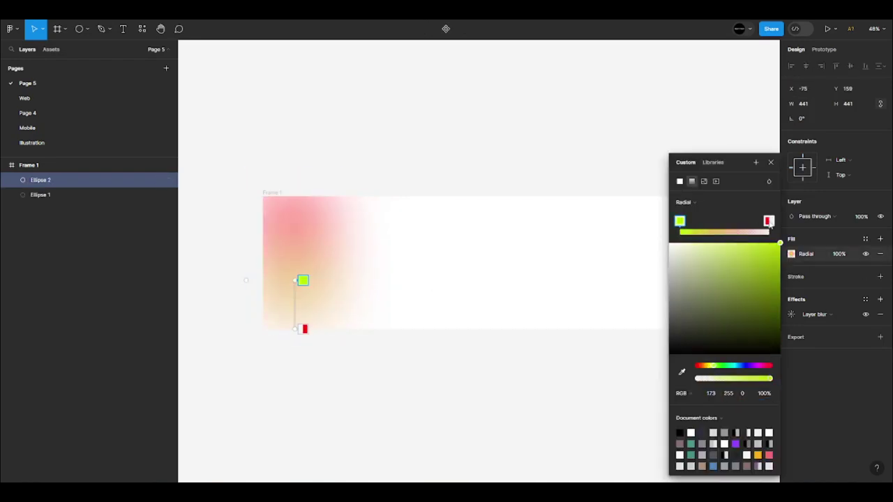
left_click(768, 221)
left_click(718, 369)
left_click(770, 162)
- Enlarge both blurred circles to about 564 × 564 and copy the red one to the frame's lower-right corner
key("ctrl+a")
left_click_drag(334, 291, 390, 293)
left_click_drag(292, 218, 664, 295)
- Recolor both radial gradient stops of the lower-right circle to blue, RGB 5, 0, 255
left_click(791, 254)
left_click(747, 365)
left_click(768, 221)
left_click(745, 365)
left_click(767, 270)
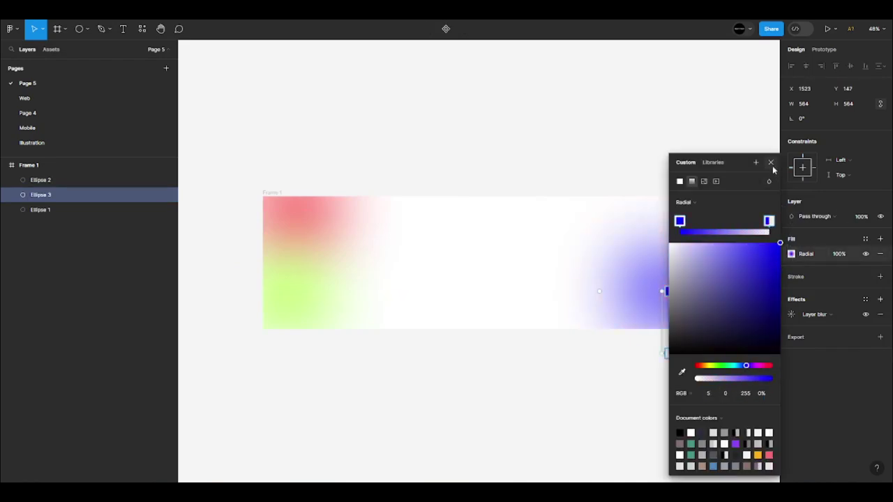
left_click(771, 162)
- Duplicate the blue circle to the frame's upper-right corner and recolor both gradient stops magenta-pink
left_click_drag(636, 313, 630, 232)
left_click(790, 253)
left_click(759, 365)
left_click(765, 221)
left_click(764, 366)
left_click(771, 162)
- Enlarge the pink circle over the frame's upper-right corner to about 862 × 862
key("Escape")
scroll(460, 239, "down", 3)
scroll(462, 239, "up", 2)
left_click(579, 215)
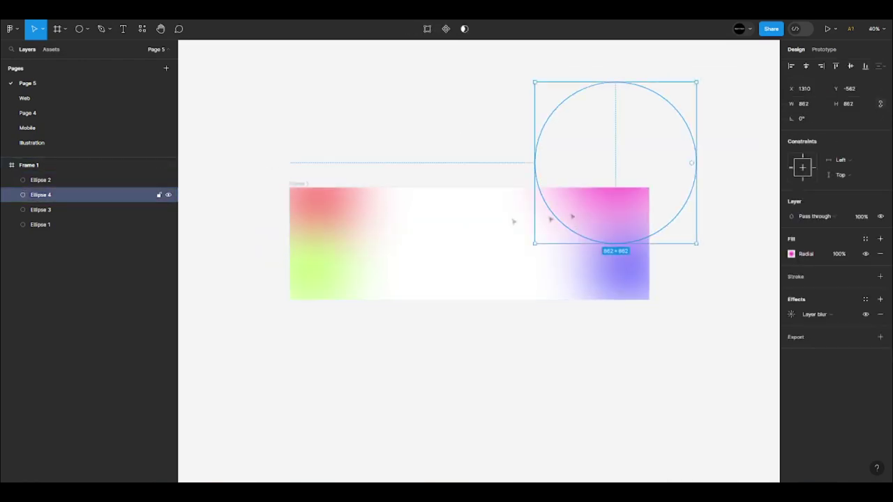
- Select all four blurred circles and open their shared layer blur settings
left_click(329, 282)
left_click(317, 198, "shift")
left_click(615, 140, "shift")
left_click(614, 286, "shift")
left_click(791, 419)
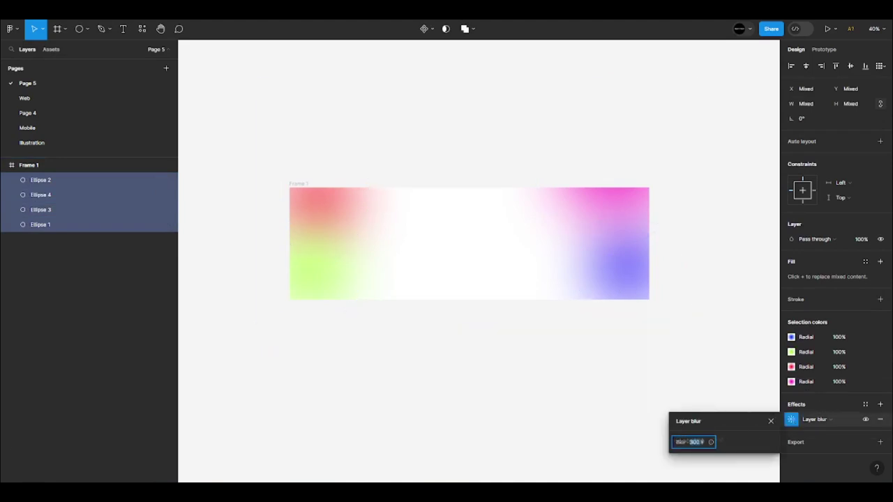
left_click(468, 333)
- Enlarge the red and green circles at the frame's left end to about 789 × 790
scroll(468, 332, "down", 3)
scroll(373, 294, "up", 2)
left_click(374, 294)
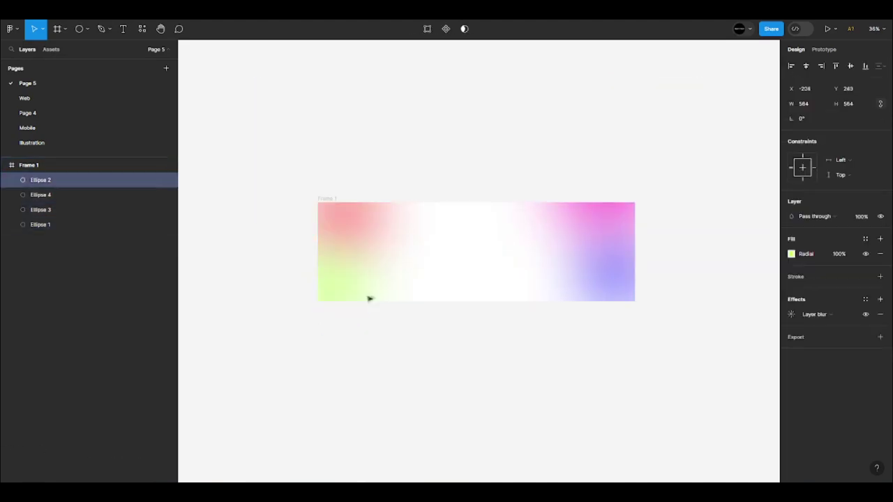
left_click(354, 228)
left_click(568, 225)
left_click(328, 216)
left_click(333, 255, "shift")
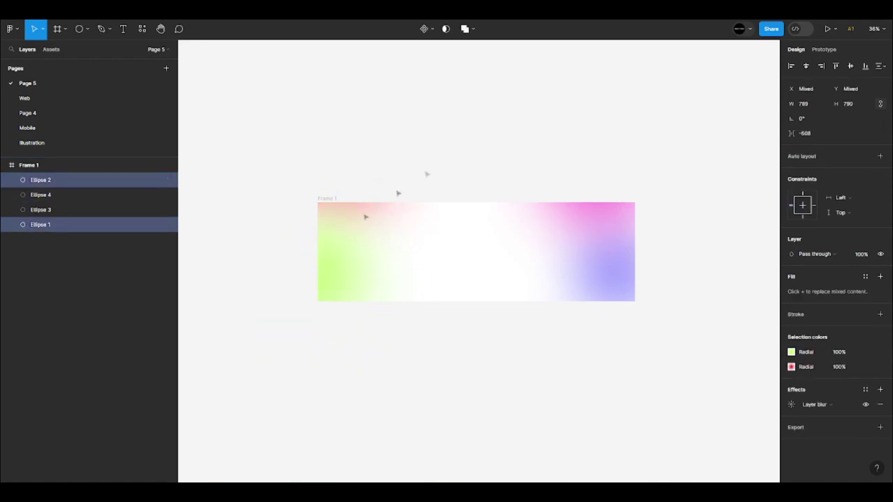
- Reposition the red and pink circles along the upper edge of Frame 1
left_click(357, 213)
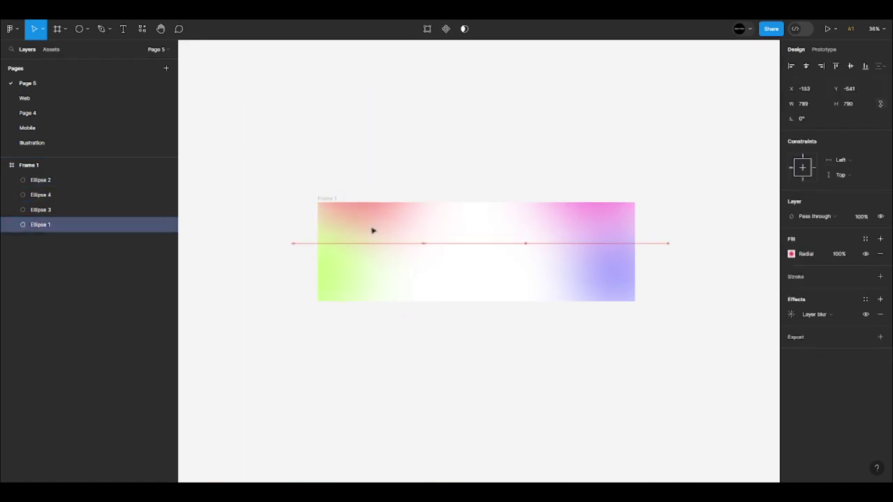
left_click(593, 230)
left_click_drag(593, 229, 604, 238)
left_click(502, 142)
key("shift+1")
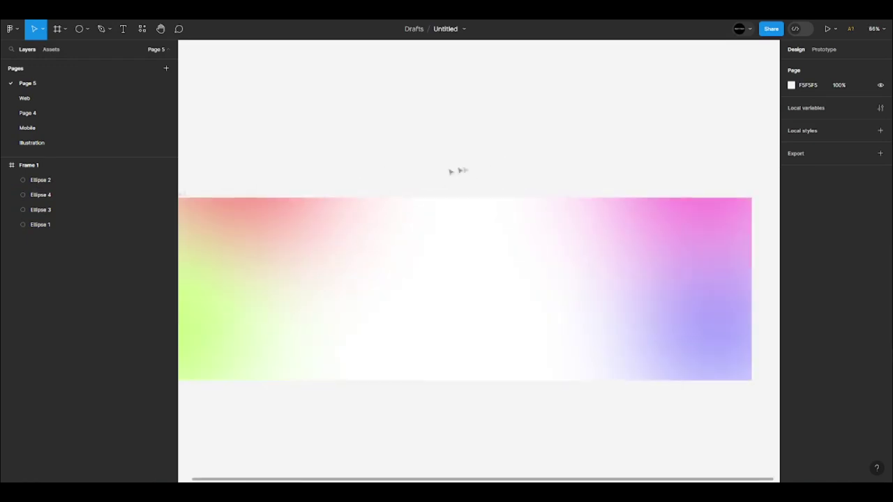
- Duplicate Frame 1 beside the original and resize the copy to 1020 × 300
scroll(330, 243, "down", 4)
key("ctrl+a")
key("ctrl+d")
left_click(811, 118)
type("1020")
key("Return")
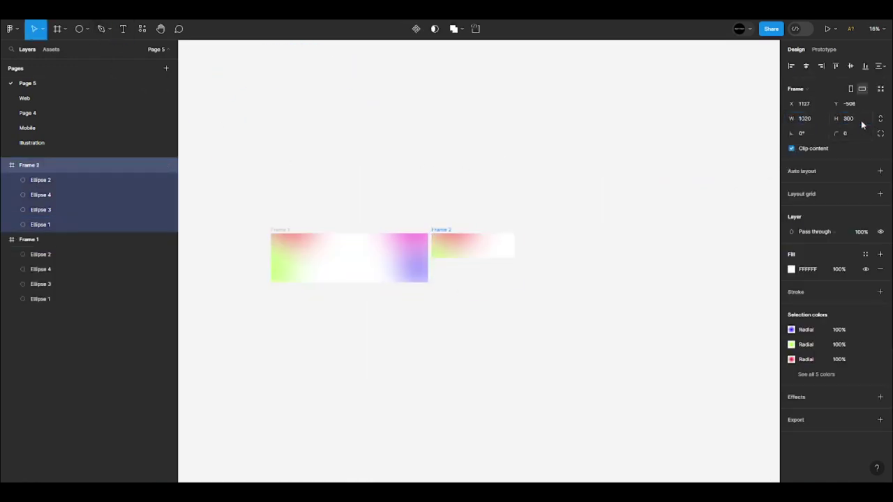
left_click(862, 122)
type("300")
key("Return")
- Move the pink and blue circles of Frame 2 into the right end of the narrower frame
scroll(486, 253, "up", 3)
left_click(77, 210)
left_click(77, 223, "shift")
left_click(70, 180)
left_click(68, 198, "shift")
left_click(67, 198)
left_click(59, 209, "shift")
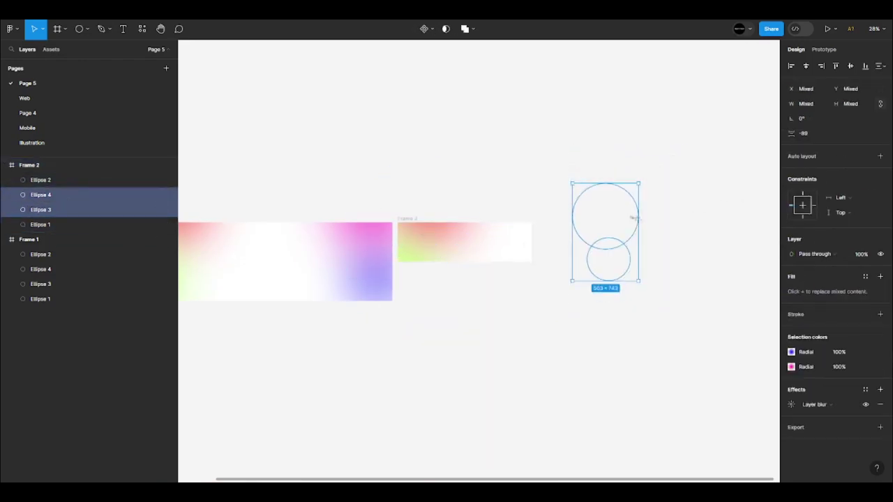
left_click_drag(637, 224, 538, 221)
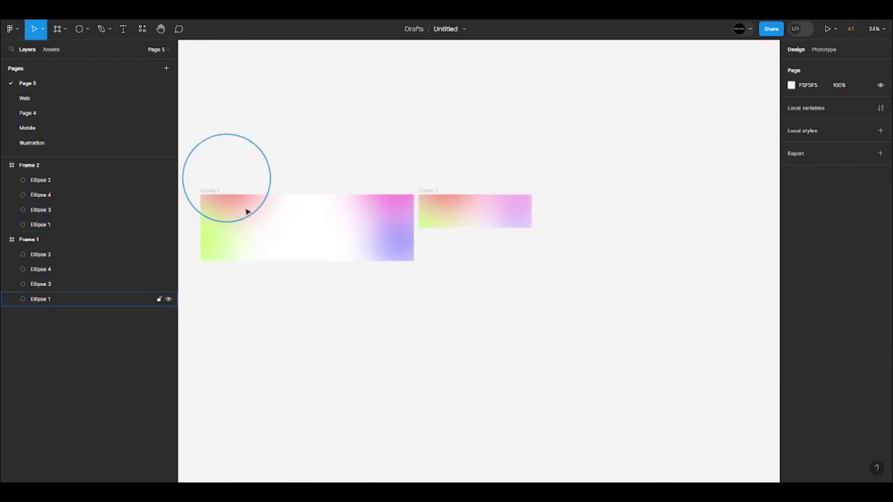
- Scale up all four gradient circles of Frame 1, making the green one about 1340 × 1342
left_click(249, 211)
key("ctrl+a")
scroll(399, 213, "down", 3)
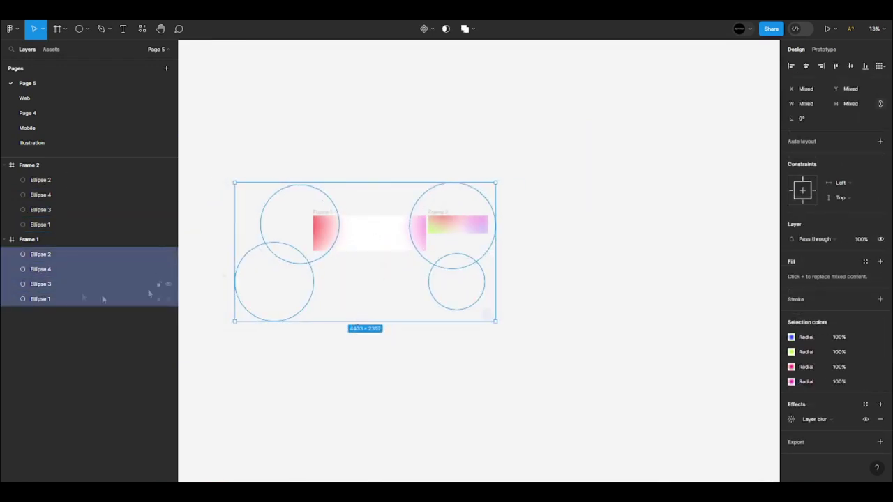
- Reposition the enlarged green and red circles so they color the left end of Frame 1
left_click(83, 260)
left_click(83, 272, "shift")
left_click(98, 260)
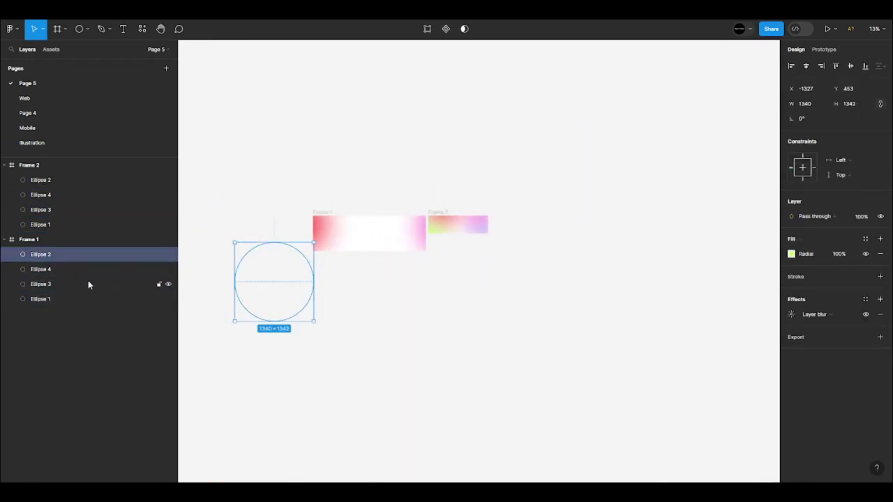
left_click(77, 300, "ctrl")
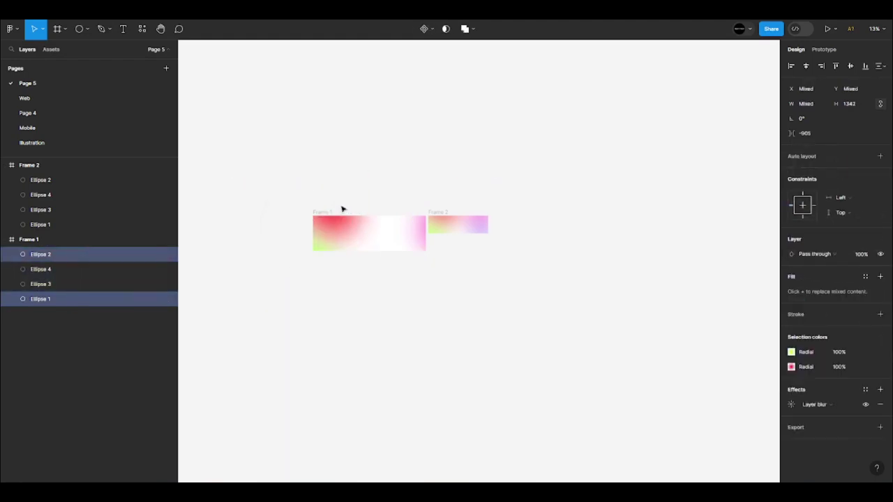
scroll(334, 235, "up", 5)
left_click_drag(334, 235, 364, 196)
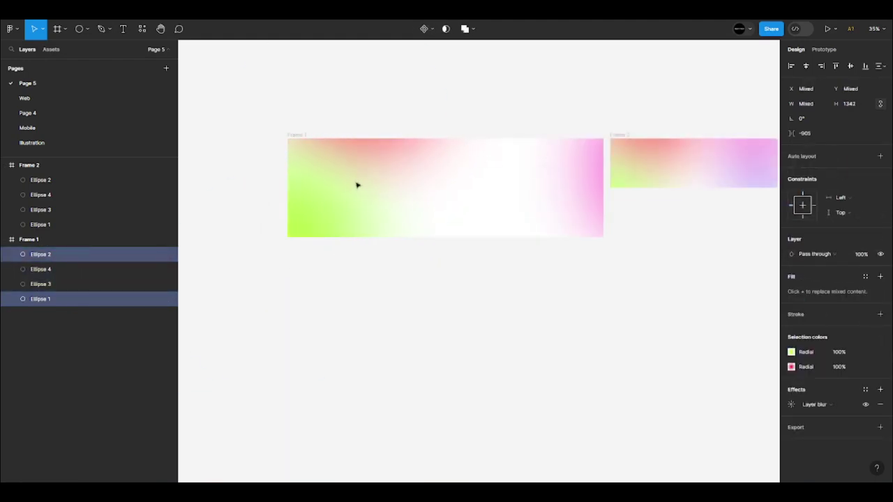
- Reposition the enlarged pink and blue circles to color the upper-right and lower-right corners of Frame 1
left_click(568, 281)
left_click(65, 284, "shift")
left_click_drag(611, 183, 540, 163)
scroll(551, 265, "down", 5)
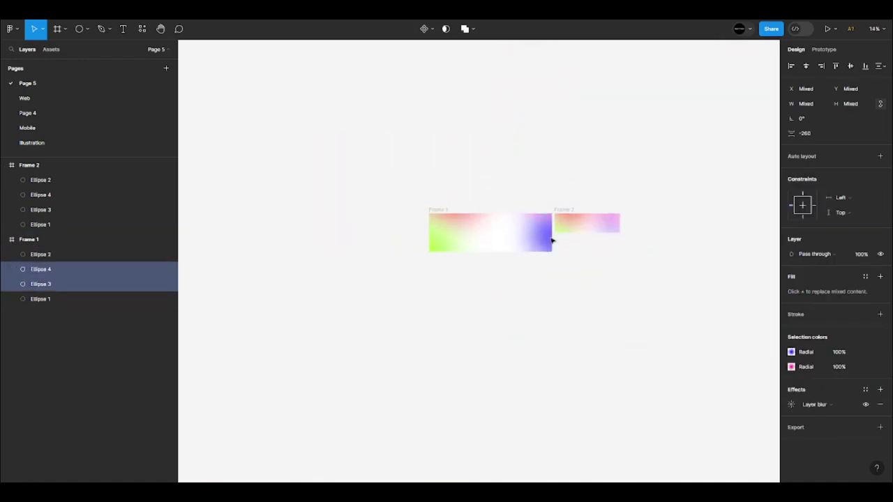
left_click_drag(515, 268, 466, 279)
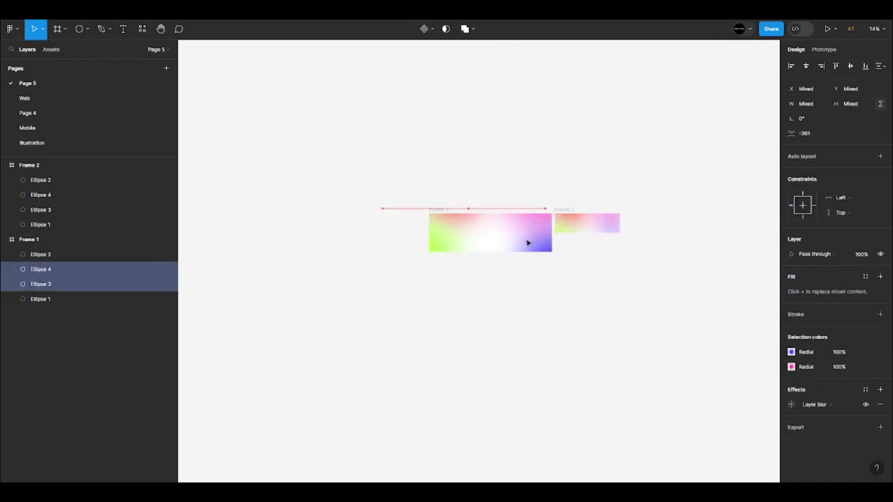
key("Escape")
scroll(512, 205, "up", 4)
left_click(425, 238)
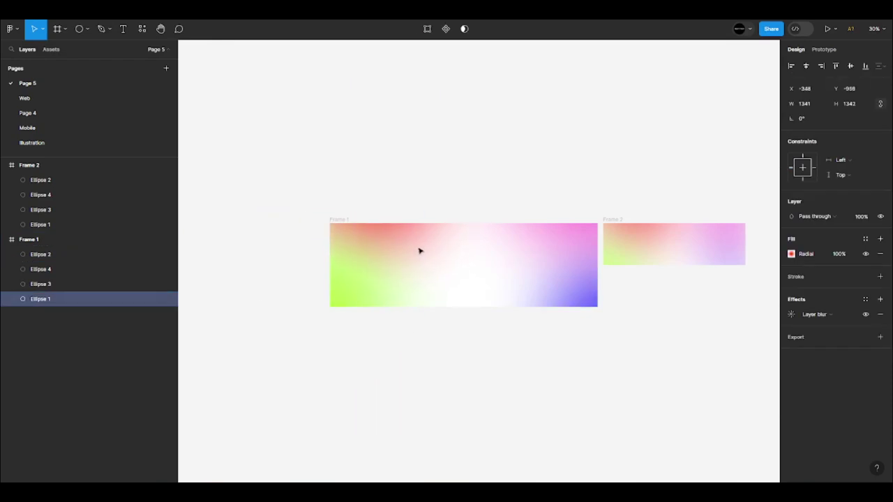
left_click(486, 161)
- Duplicate Frame 2 to its right and set the copy's width to 800
scroll(487, 160, "right", 2)
left_click(504, 201)
key("ctrl+d")
scroll(627, 209, "up", 1)
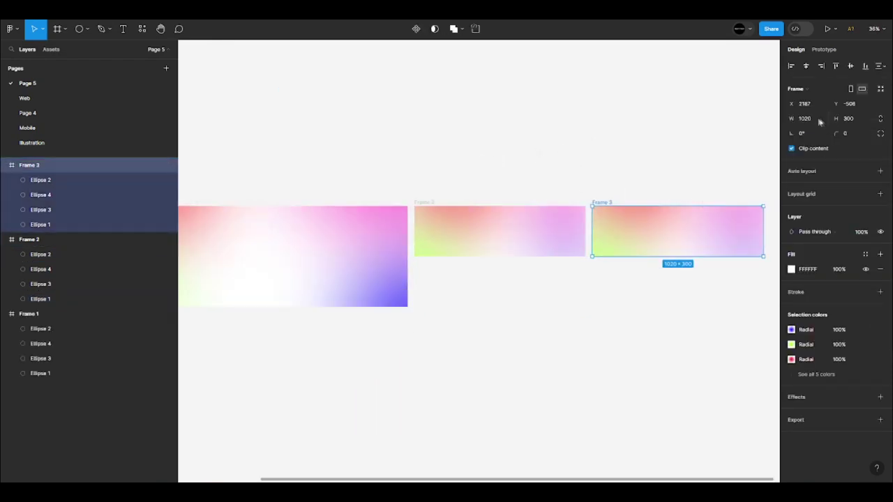
type("800")
key("Return")
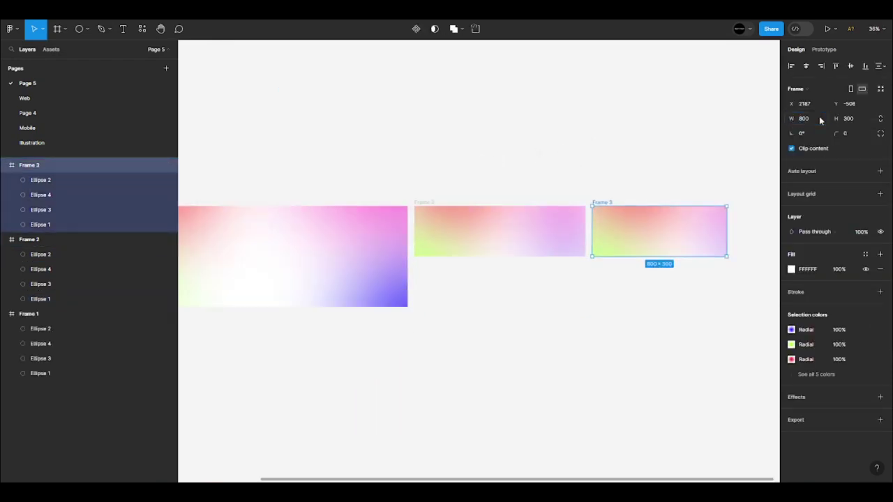
scroll(458, 127, "down", 3)
left_click(378, 170)
- Set the Lorem ipsum paragraph's font size to 32 and narrow its text box to about 1042 wide
scroll(378, 169, "up", 3)
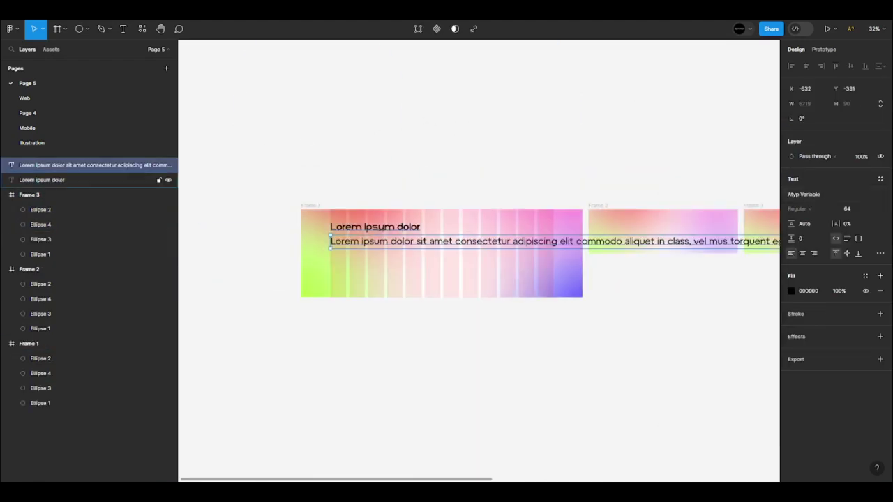
scroll(482, 251, "up", 1)
scroll(482, 251, "down", 3)
left_click(847, 208)
type("32")
key("Return")
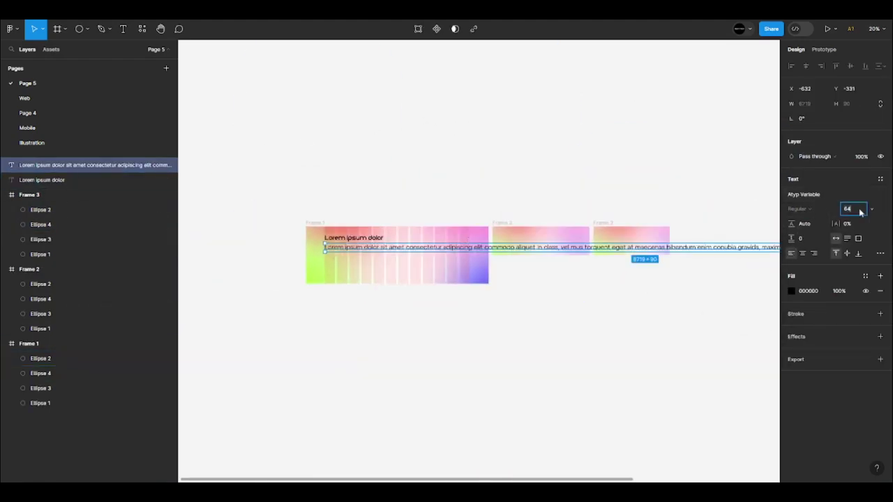
scroll(659, 243, "up", 2)
left_click_drag(687, 246, 384, 247)
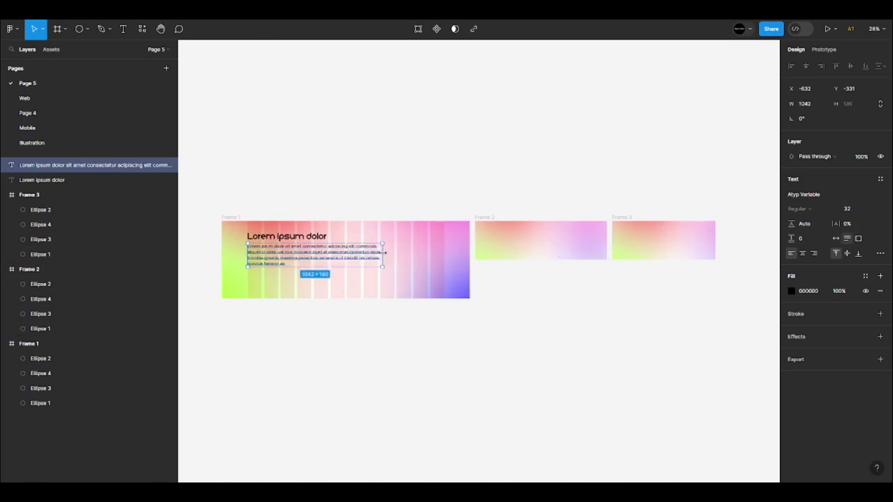
- Wrap the heading and paragraph in a vertical auto layout with a spacing of 24
scroll(239, 233, "up", 5)
left_click(83, 180, "shift")
key("shift+a")
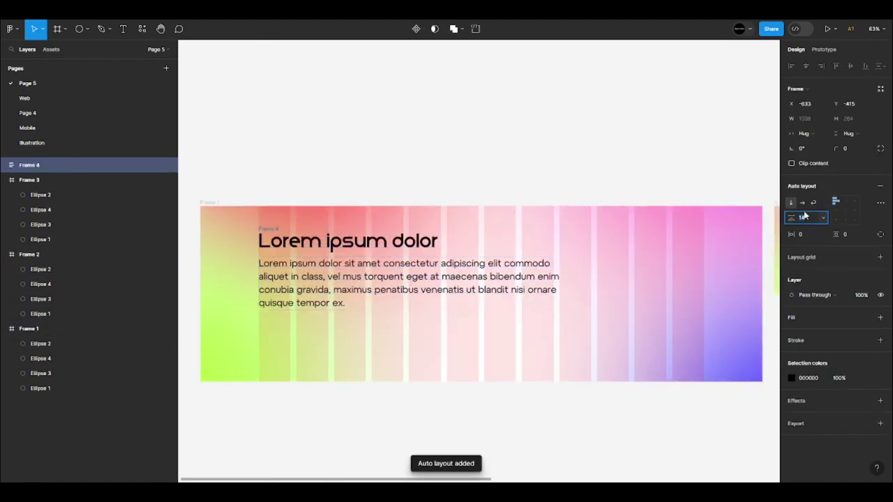
- Paste a copy of the heading and paragraph block inside Frame 1
scroll(461, 198, "down", 3)
left_click(40, 373)
key("ctrl+v")
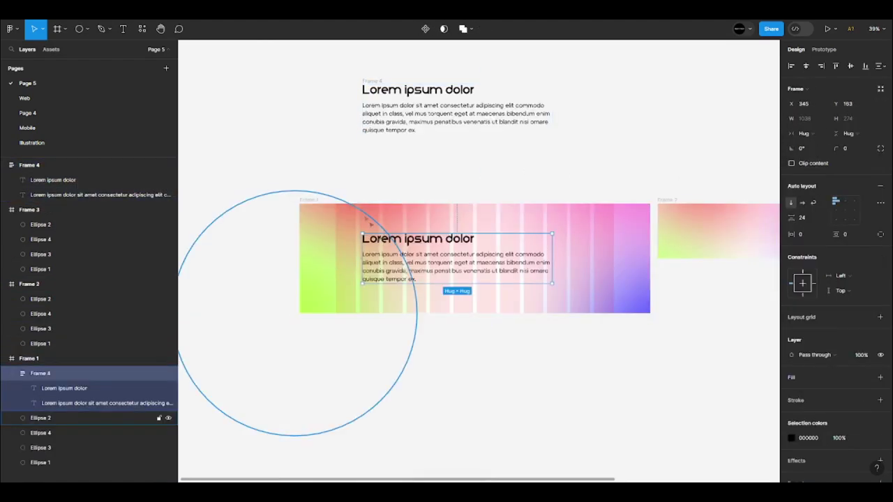
scroll(418, 258, "up", 3)
scroll(419, 258, "down", 2)
- Open the radial fill of Frame 1's green circle and adjust the shade of its gradient stop
left_click(40, 418)
left_click(791, 254)
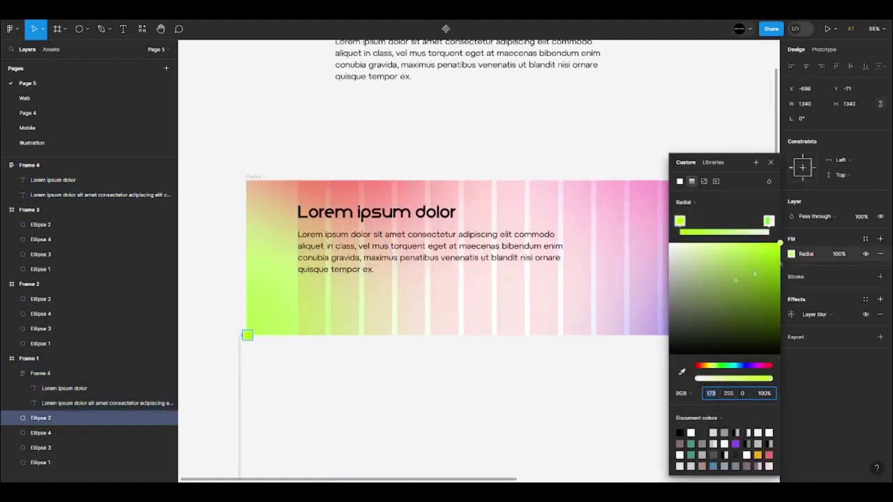
left_click(702, 232)
left_click_drag(737, 238, 777, 249)
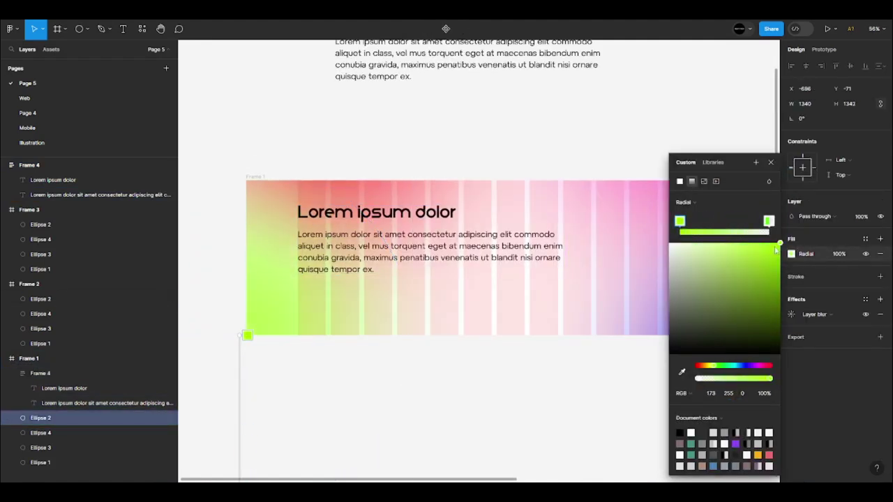
left_click(547, 142)
- Duplicate the paragraph inside Frame 1's text block and replace the copy's text with "Lorem ipsum"
scroll(574, 133, "up", 1)
left_click(370, 254)
scroll(370, 254, "up", 3)
left_click(370, 254)
key("ctrl+d")
key("Return")
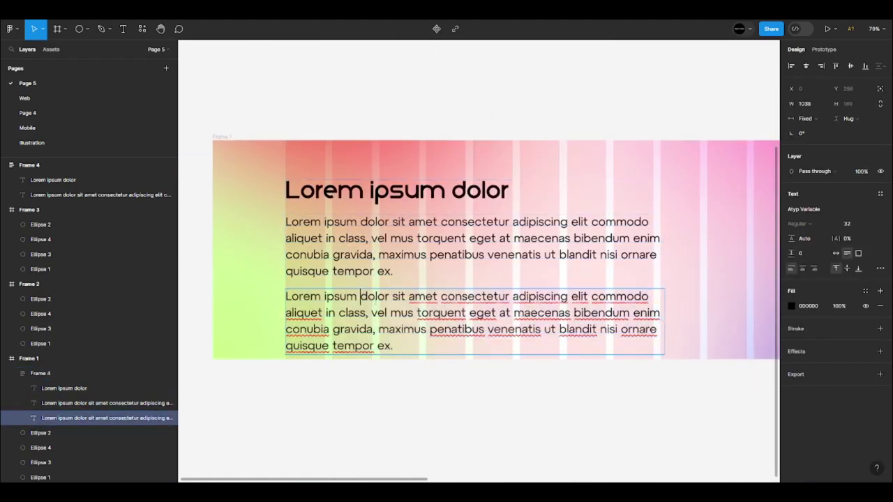
type("Lorem ipsum")
- Turn the short "Lorem ipsum" text into an auto-layout button with 20 padding and a black fill sampled from the heading
right_click(348, 296)
left_click(391, 375)
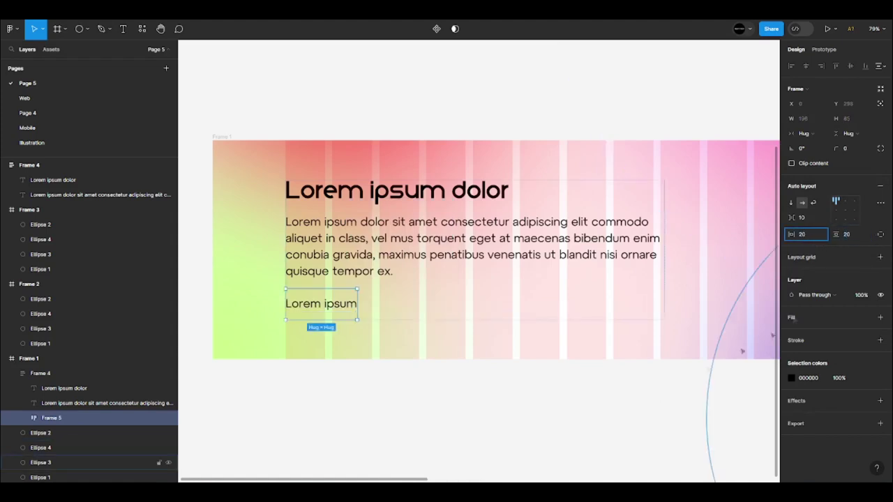
left_click(879, 317)
left_click(791, 332)
key("i")
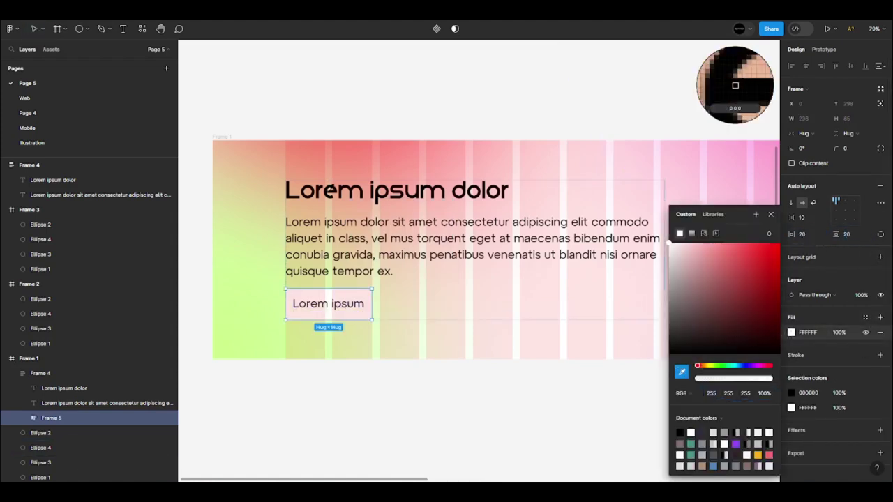
left_click(735, 84)
- Make the button label white at font size 24 and round the button's corners to 20
key("Return")
left_click(791, 307)
key("Escape")
key("Escape")
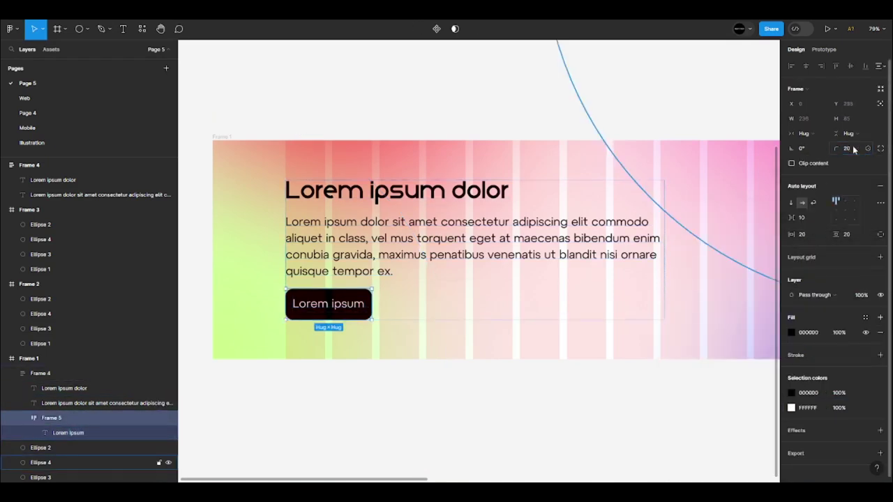
key("Return")
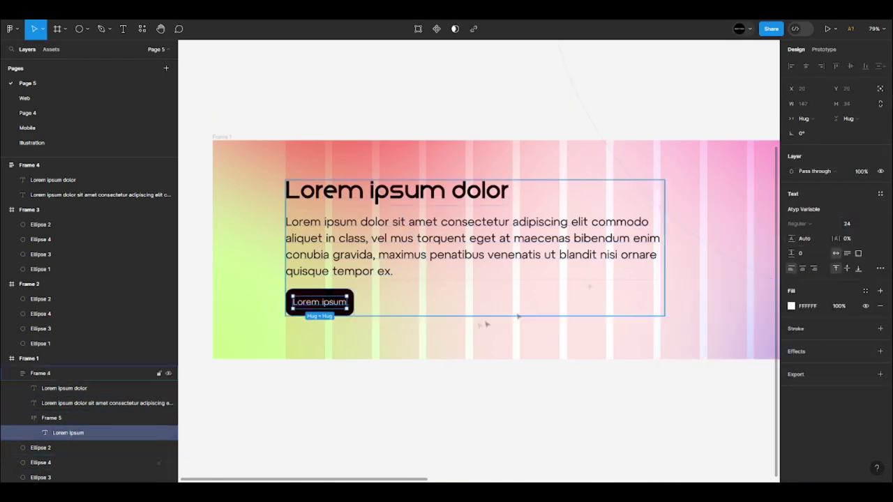
- Group the paragraph and the button together in their own vertical auto layout
key("Escape")
key("Escape")
key("Return")
key("shift+a")
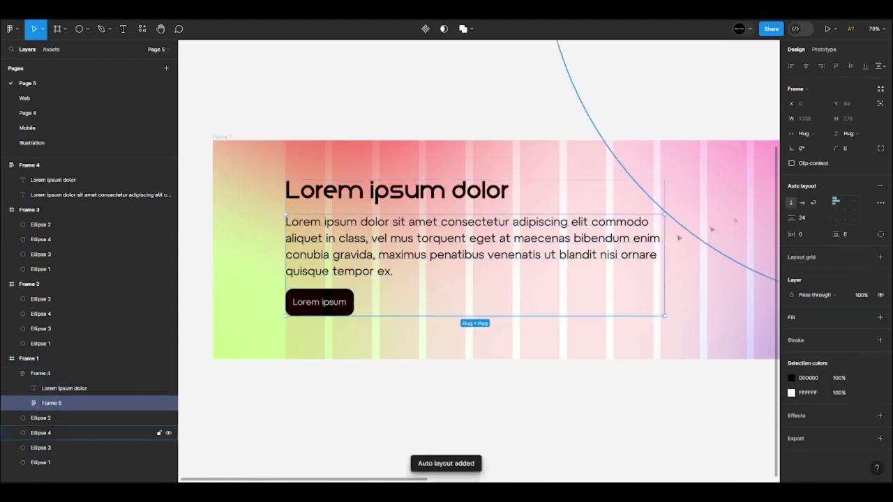
- Set the Frame 1 button label in the heading's font and widen the button's horizontal padding to 30
key("Escape")
scroll(353, 204, "down", 5)
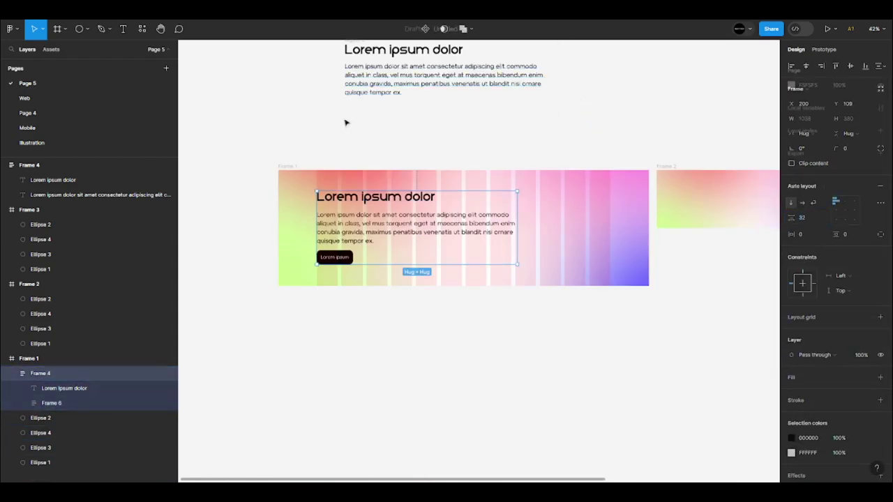
scroll(351, 215, "up", 5)
left_click(335, 257, "ctrl")
left_click(806, 209)
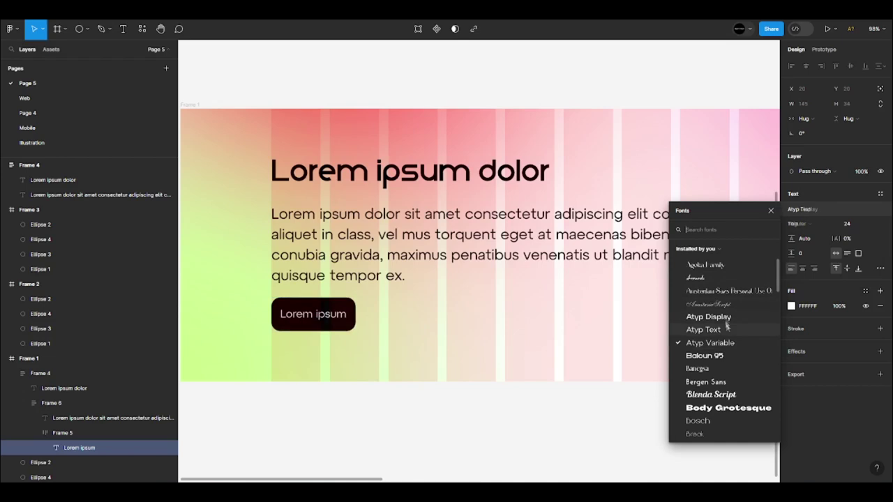
key("Escape")
key("Escape")
scroll(227, 312, "up", 4)
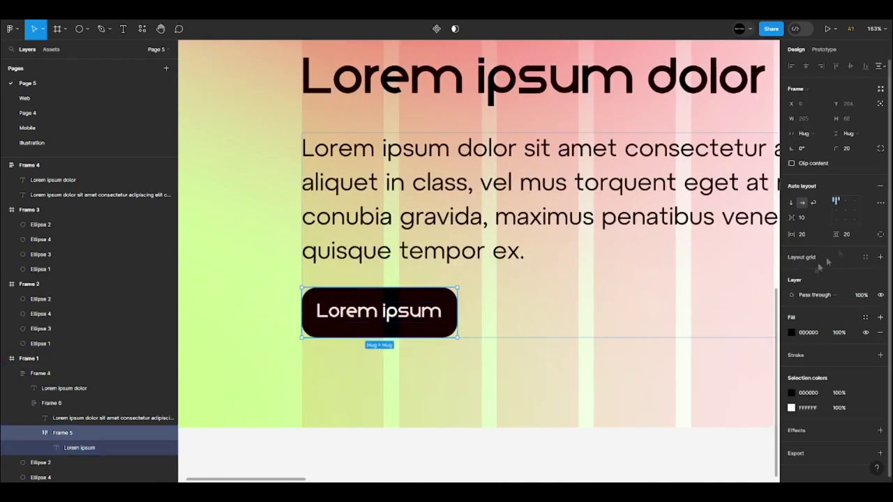
key("Escape")
scroll(300, 247, "down", 10)
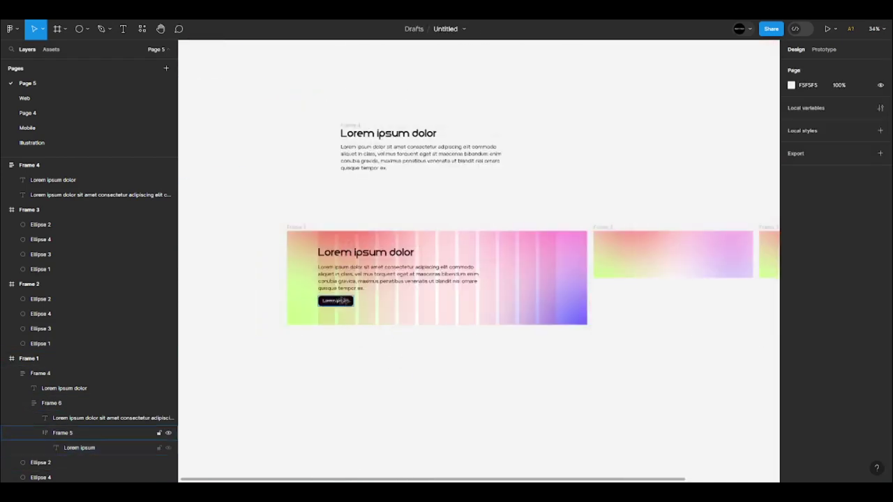
- Bring in the character illustration and move its OBJECTS group out of Frame 1 to the empty canvas below
left_click(377, 303)
scroll(376, 304, "up", 5)
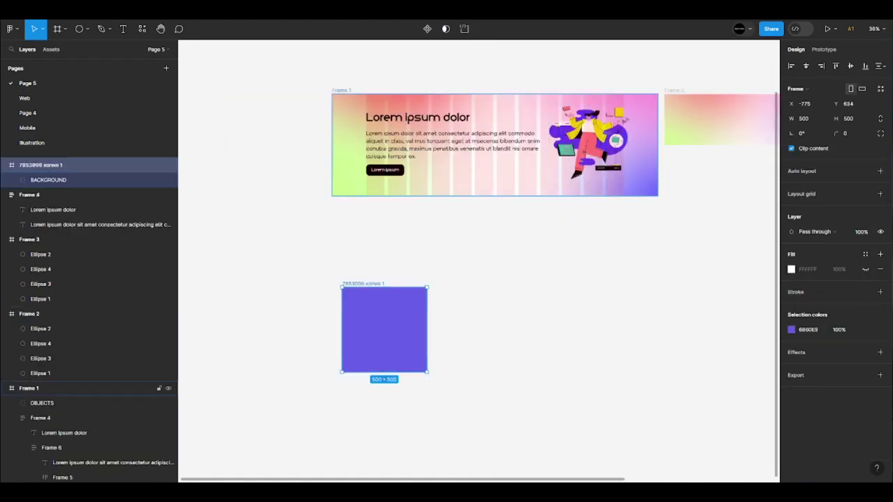
scroll(624, 109, "up", 2)
left_click(621, 115)
left_click_drag(577, 152, 507, 365)
- Place the woman figure in the right part of Frame 1 and enlarge her to about 773 × 938
scroll(486, 337, "down", 1)
left_click_drag(486, 337, 567, 152)
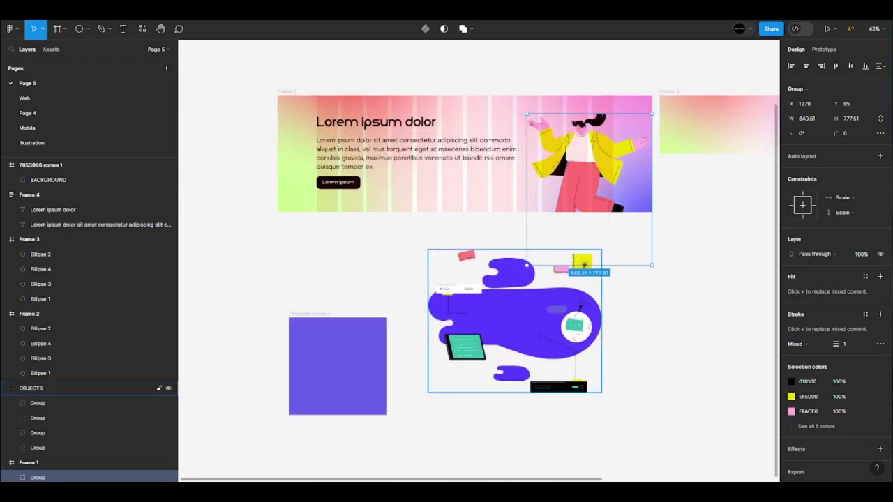
left_click_drag(572, 297, 581, 159)
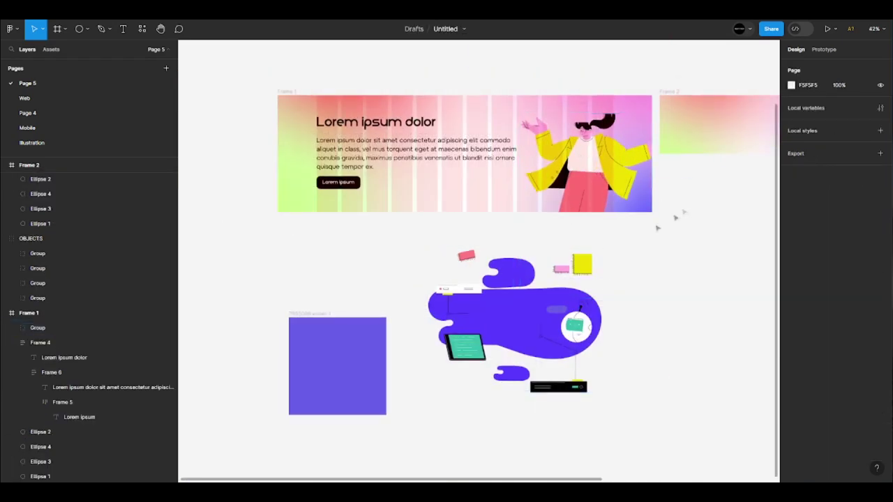
- Add the tablet, robot and note objects around the woman in Frame 1 and scale their group to about 935 × 688
scroll(584, 160, "up", 3)
left_click(464, 346)
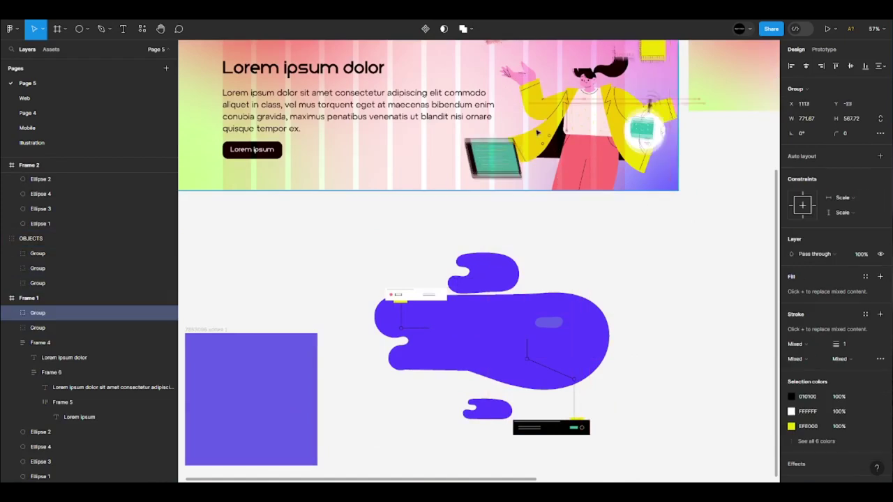
scroll(538, 133, "down", 3)
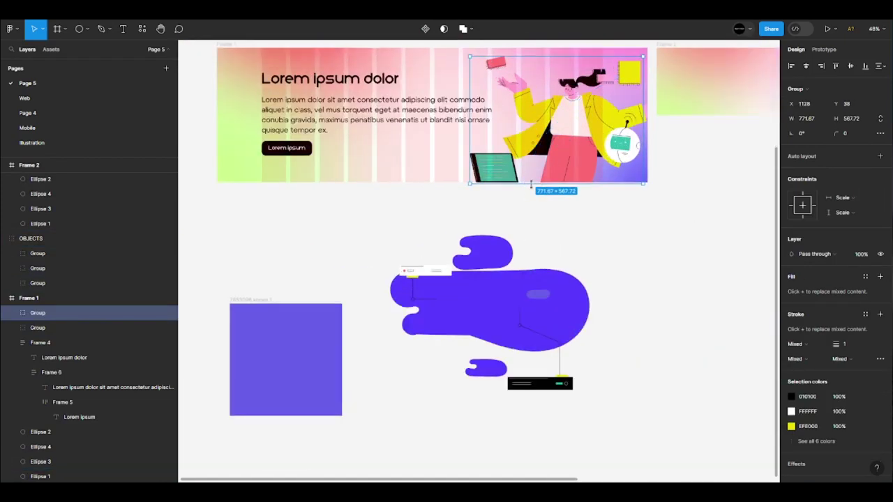
left_click_drag(510, 193, 509, 216)
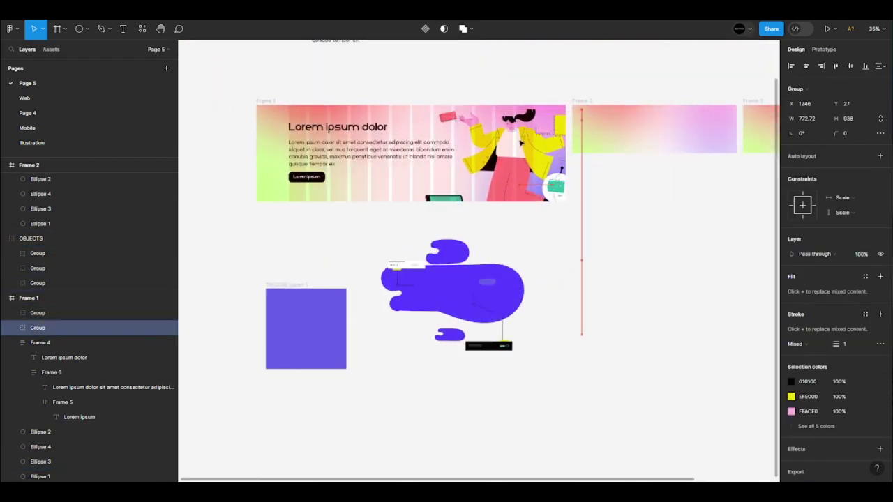
scroll(510, 161, "up", 1)
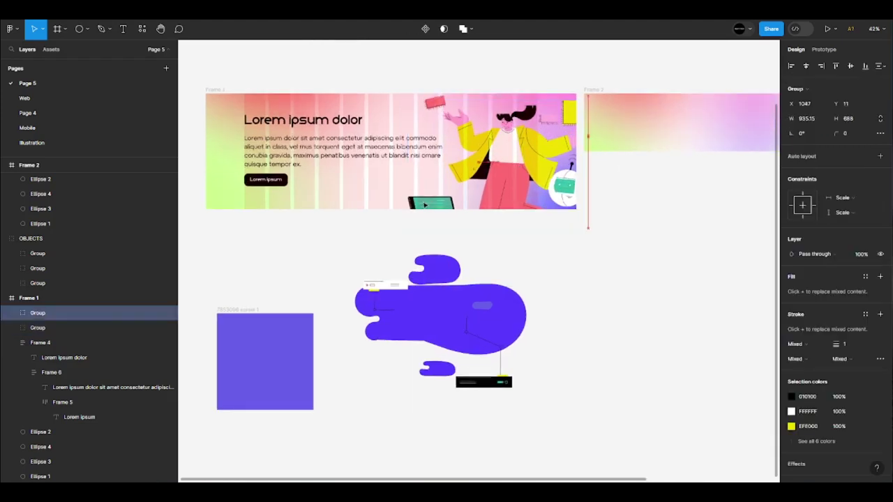
key("Escape")
scroll(511, 239, "down", 3)
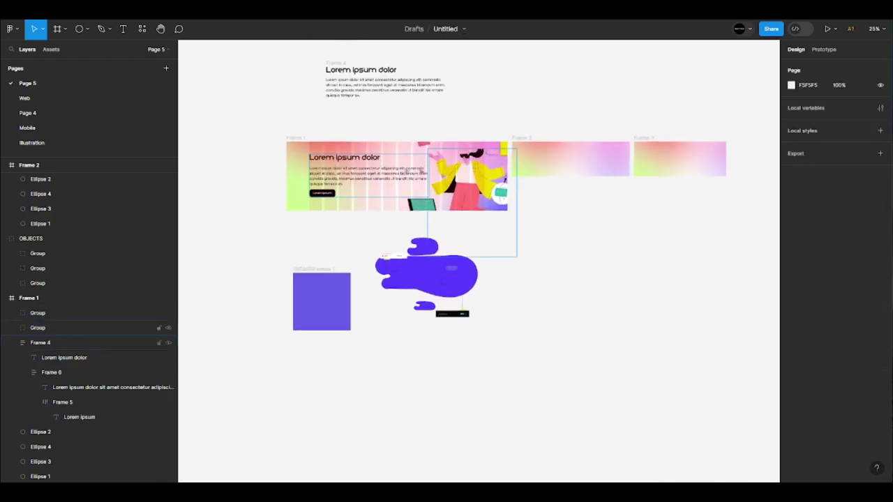
- Add a column layout grid to Frame 2 with 12 columns and a margin of 150
left_click(522, 140)
left_click(880, 193)
left_click(791, 209)
left_click(690, 211)
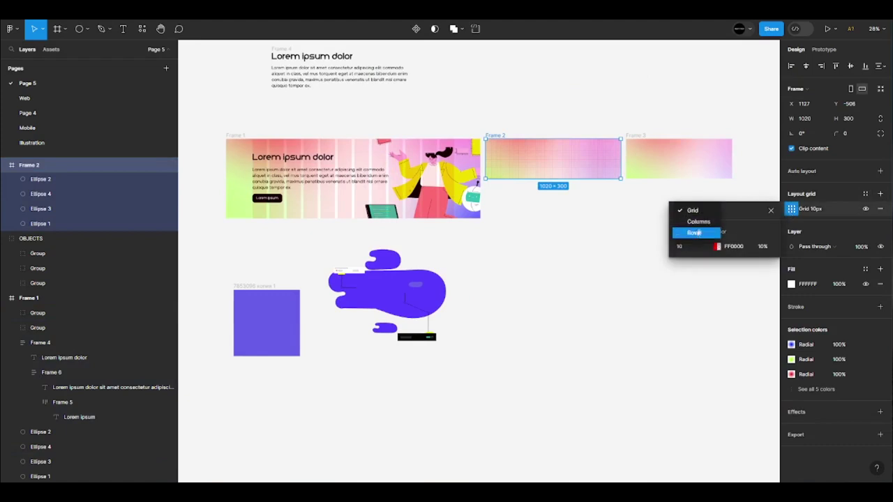
left_click(697, 221)
scroll(581, 146, "up", 5)
type("12")
key("Return")
left_click(756, 279)
type("100")
key("Return")
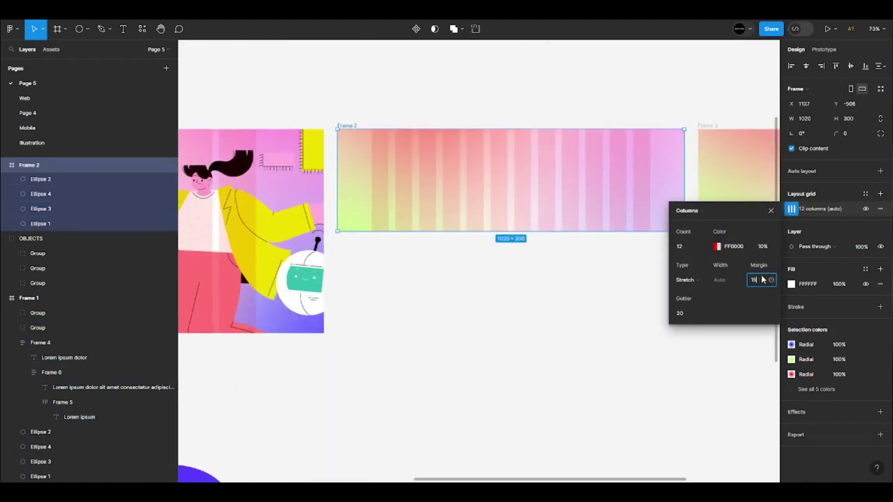
left_click(510, 326)
- Copy the heading, paragraph and button block from Frame 1 into Frame 2
scroll(510, 326, "down", 6)
left_click(495, 200)
left_click(495, 200)
scroll(496, 209, "up", 5)
scroll(496, 209, "down", 5)
left_click(528, 209)
scroll(529, 210, "up", 6)
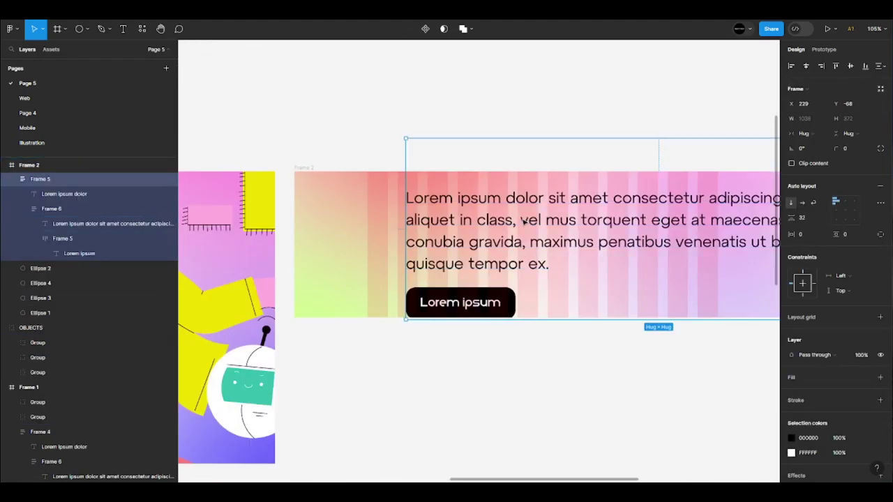
- Reduce the font sizes of the paragraph and the button label in Frame 2
double_click(523, 221)
key("Return")
scroll(478, 336, "down", 3)
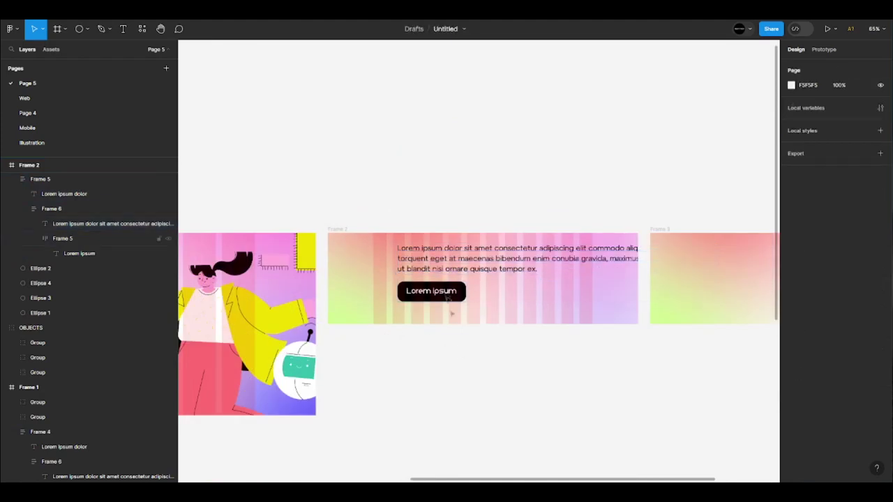
double_click(431, 291)
key("Escape")
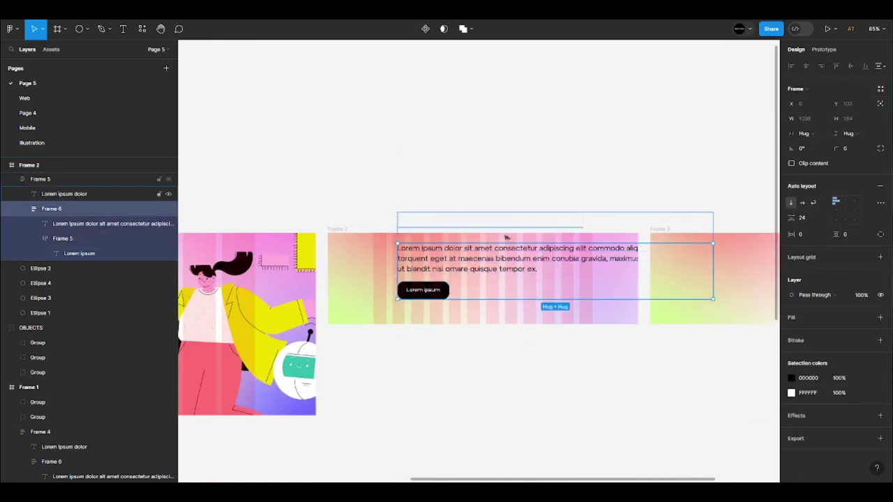
- Set Frame 2's heading to font size 48 and align the text block with the first grid column
left_click(499, 229)
type("48")
key("Return")
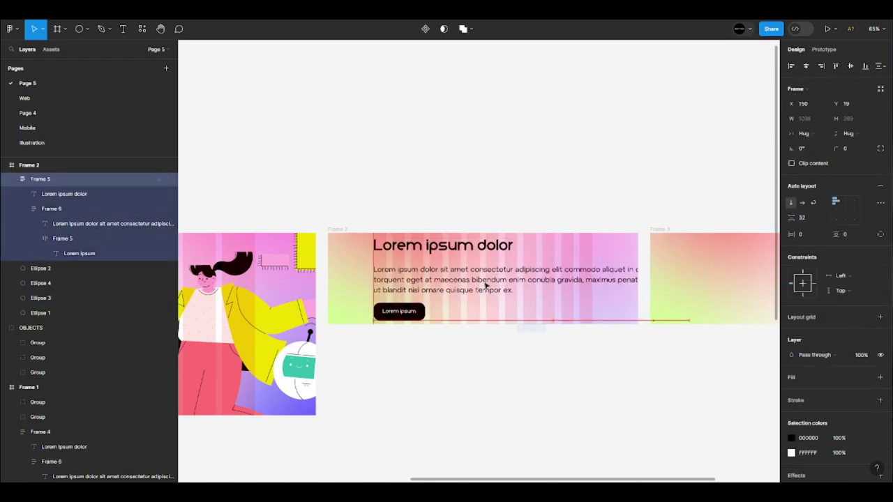
- In Frame 2's text block, set the gap below the heading to 24 and the gap above the button to 16
scroll(414, 243, "up", 3)
left_click(620, 257)
left_click_drag(614, 265, 607, 228)
left_click(454, 328)
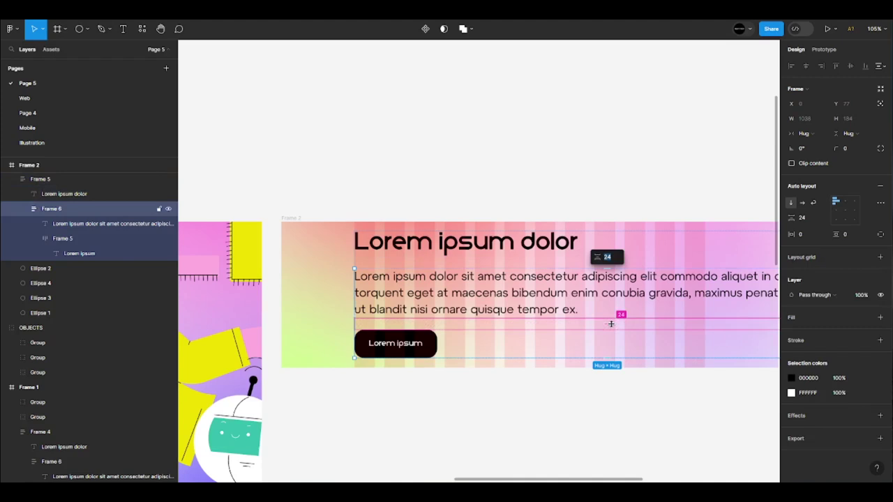
left_click_drag(610, 324, 610, 321)
- Set the font size of Frame 2's paragraph to 18
left_click(662, 301)
left_click(857, 224)
type("12")
key("Return")
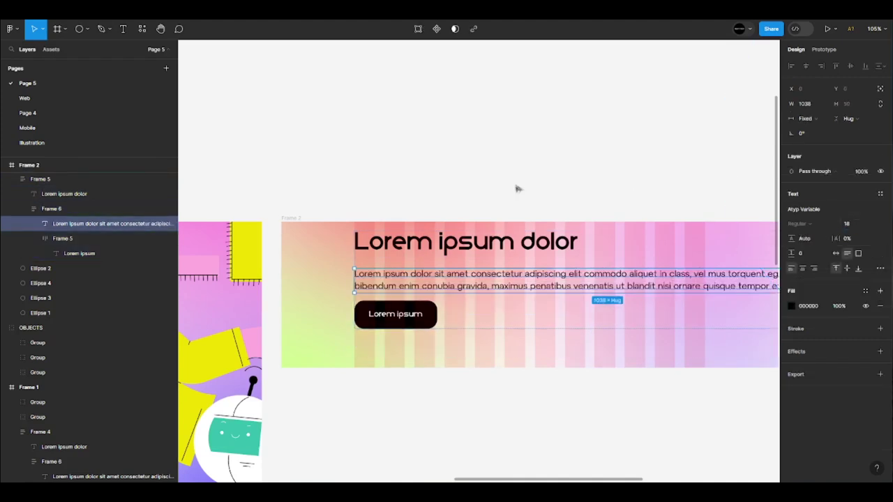
- Set the font size of Frame 2's heading to 32
scroll(499, 176, "down", 3)
left_click(497, 213)
type("24")
key("Return")
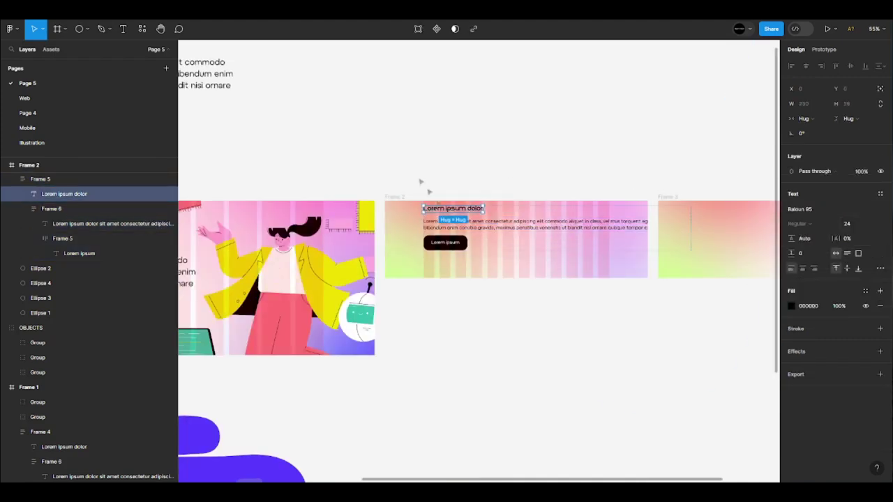
scroll(446, 208, "up", 3)
left_click(847, 223)
type("32")
key("Return")
- Move the whole text block to the vertical middle of Frame 2
left_click(502, 257)
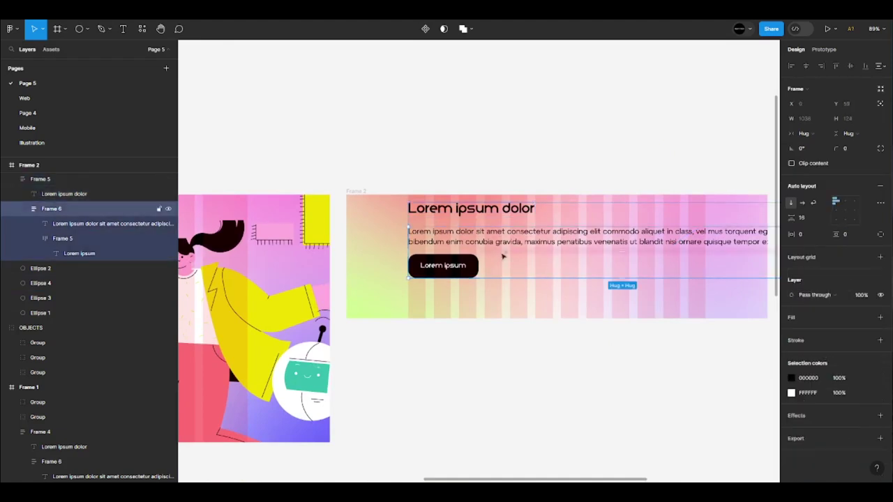
double_click(447, 267)
key("Escape")
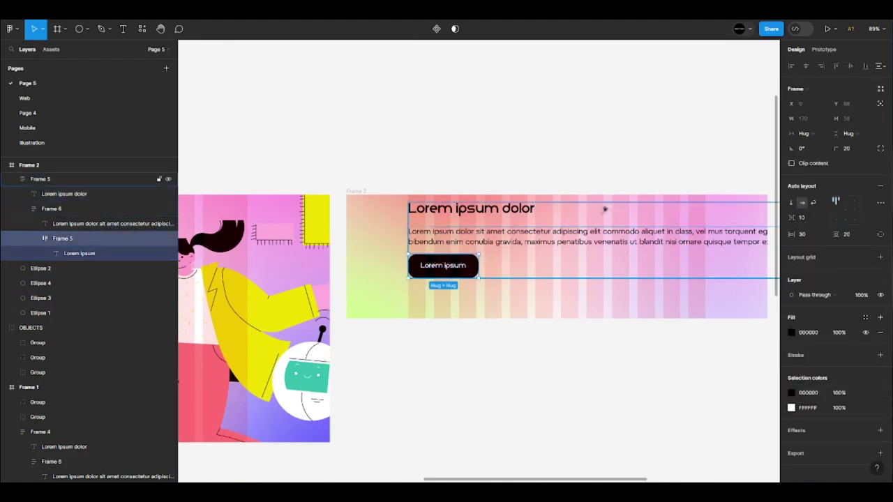
key("Escape")
scroll(516, 242, "down", 3)
- Narrow Frame 2's paragraph to a width of 534 and recentre the text block vertically on the banner
double_click(516, 243)
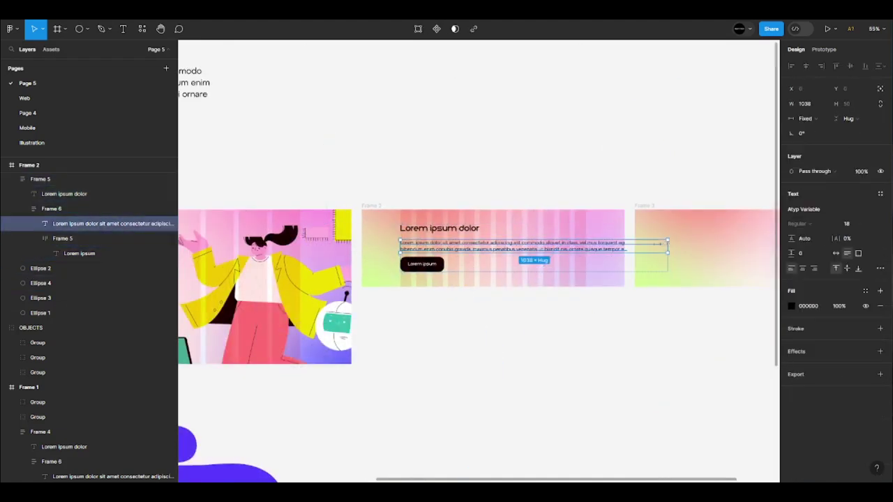
scroll(541, 249, "up", 5)
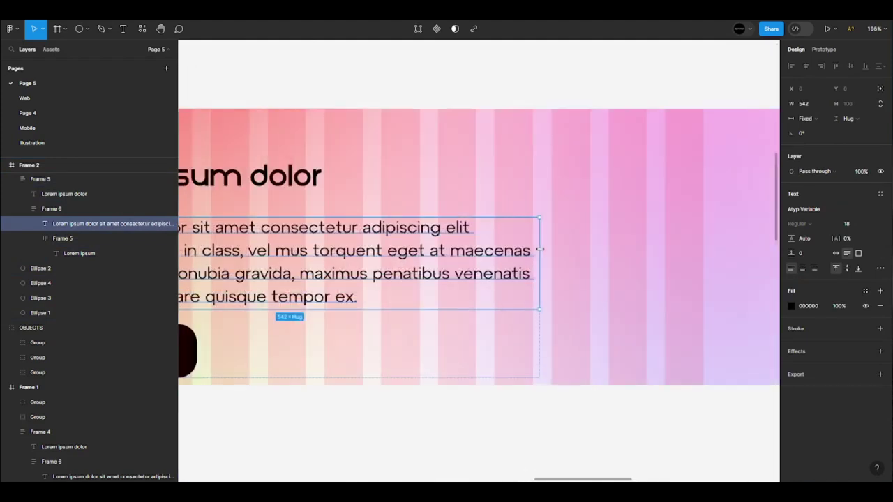
scroll(534, 249, "down", 5)
key("Escape")
key("Escape")
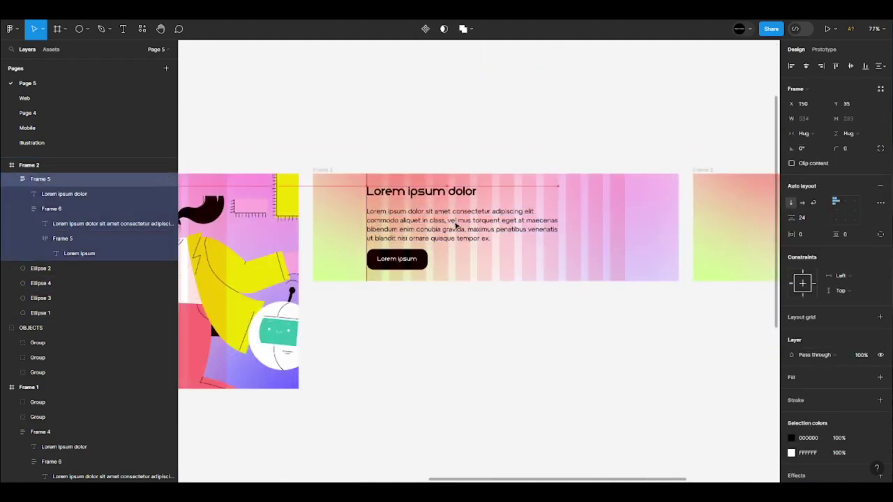
scroll(470, 144, "down", 5)
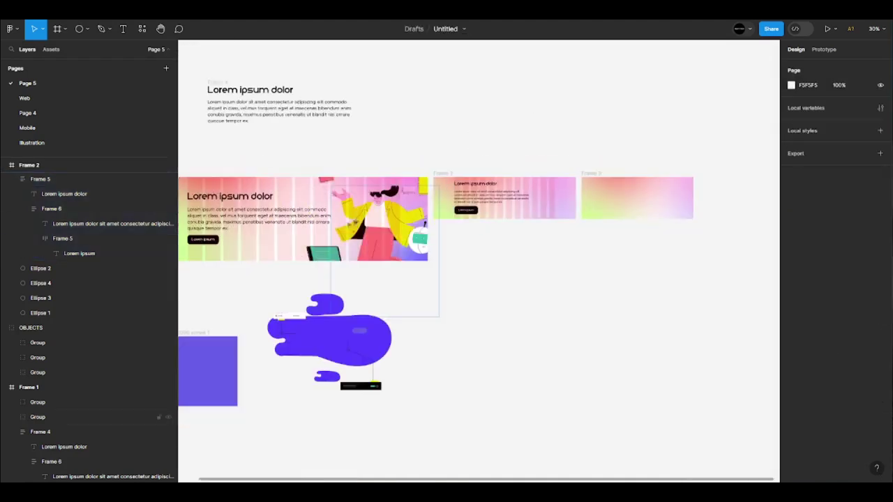
- Copy the woman and objects groups from Frame 1 into Frame 2, scaled down to about 509 × 552 together
left_click_drag(307, 318, 441, 171)
left_click_drag(381, 288, 539, 285)
scroll(544, 307, "up", 1)
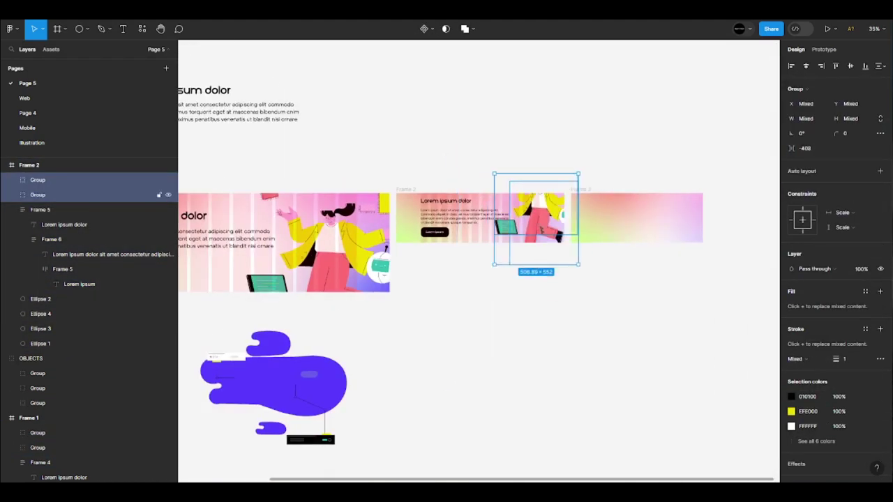
scroll(548, 209, "up", 3)
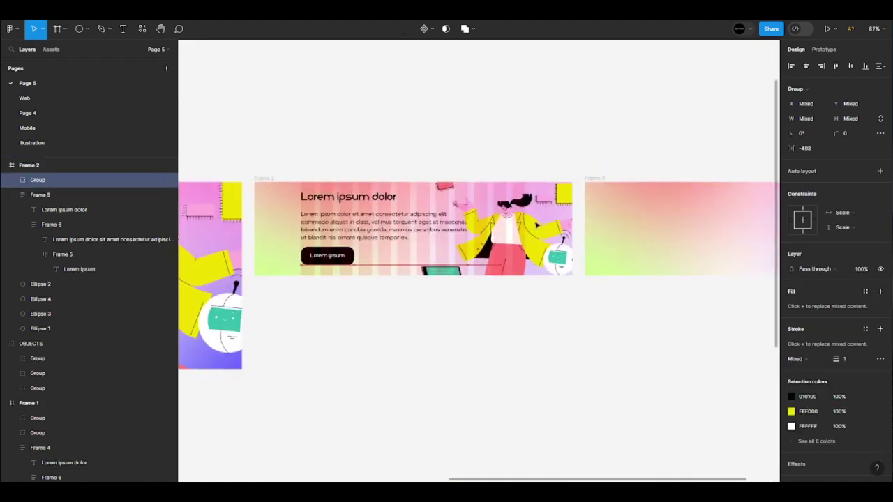
left_click(556, 134)
- Set the gap between the heading and the paragraph in Frame 2 to 16
scroll(347, 224, "up", 1)
double_click(349, 196)
key("Escape")
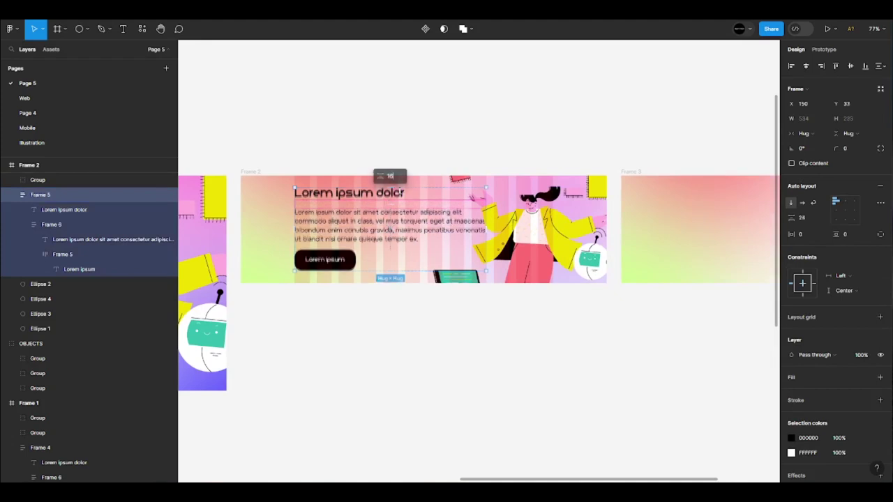
left_click(391, 246)
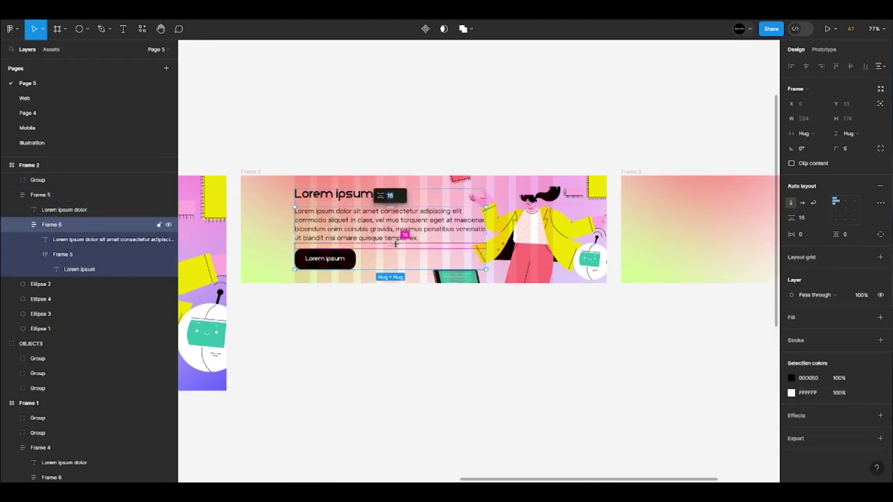
- Set the font size of Frame 2's paragraph to 16
left_click(419, 228)
left_click(848, 230)
type("18")
key("Return")
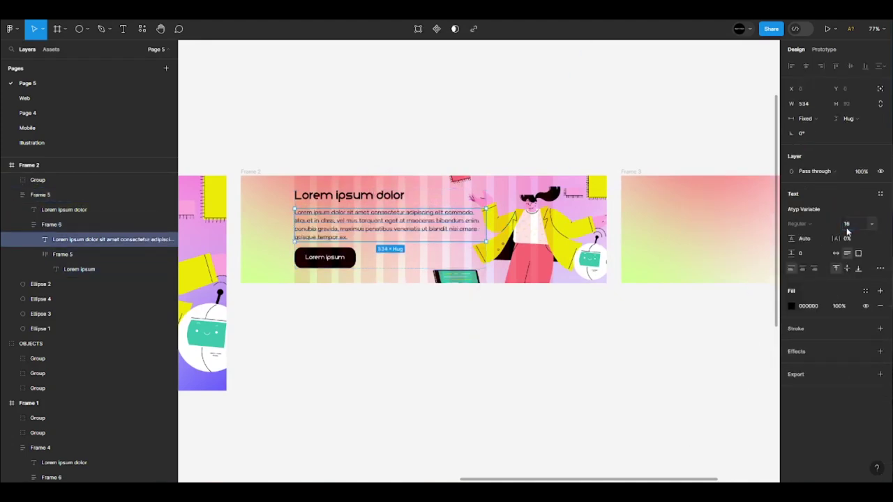
left_click(351, 116)
left_click(349, 196)
left_click(470, 119)
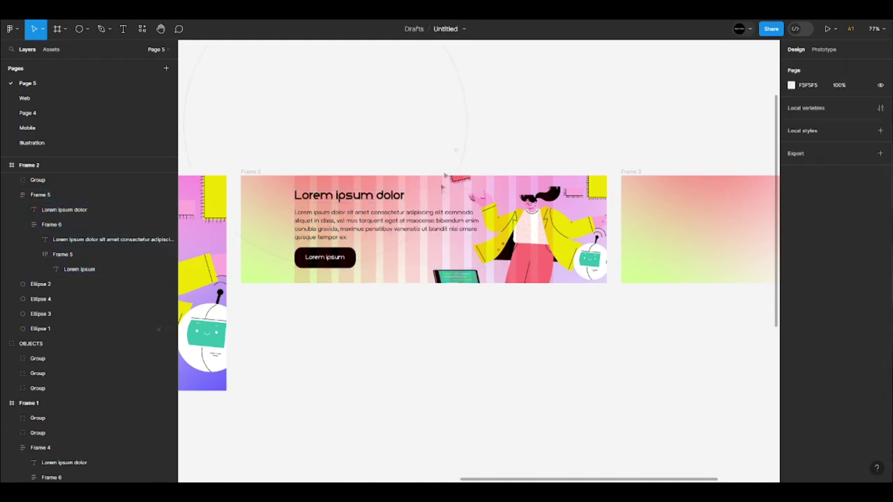
- Lock the four blurred ellipses that form Frame 3's gradient background
scroll(607, 255, "down", 3)
left_click(538, 220)
key("ctrl+v")
key("Escape")
left_click(74, 181)
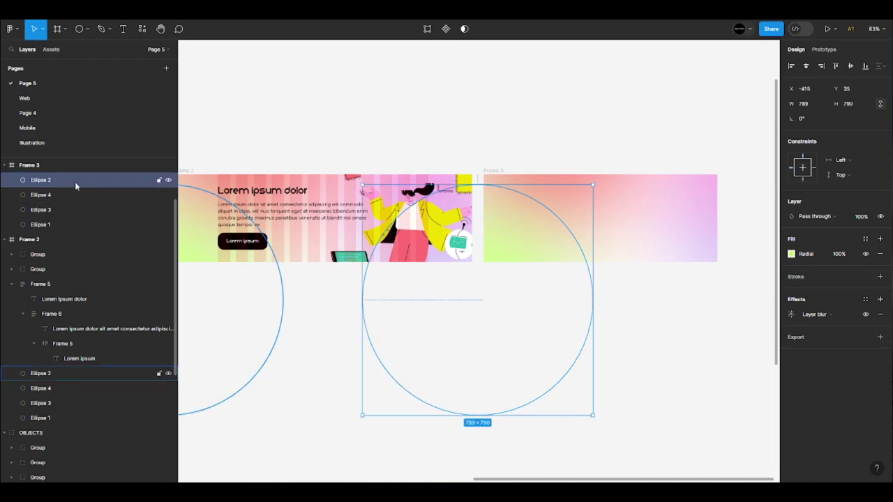
left_click(77, 197)
left_click(78, 209)
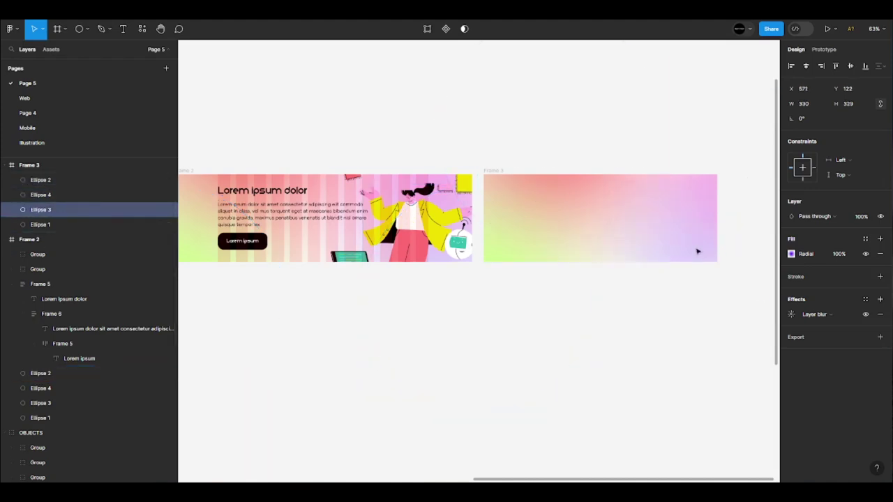
scroll(697, 251, "right", 2)
left_click(169, 180)
left_click(168, 225, "shift")
left_click(168, 194, "shift")
left_click(171, 209, "shift")
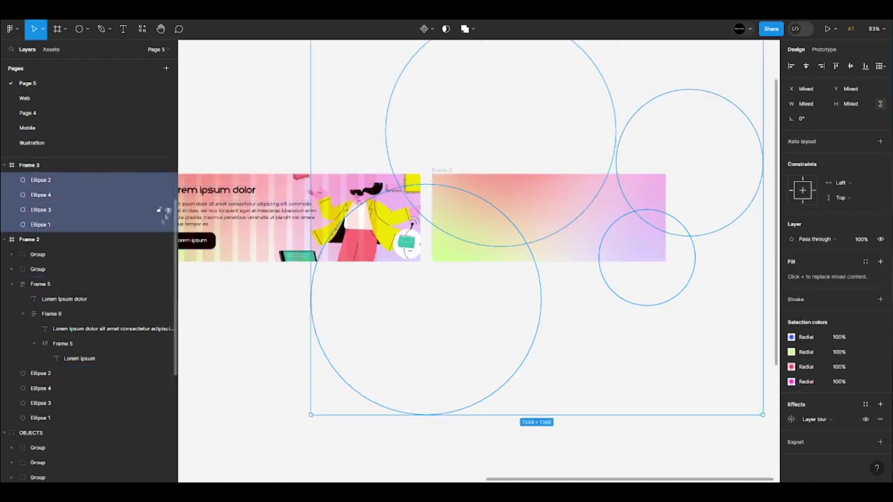
left_click(159, 199)
- Reduce the height of Frame 3 so the banner measures 800 × 202
scroll(418, 126, "down", 3)
left_click(478, 160)
scroll(477, 160, "up", 3)
left_click_drag(494, 247, 494, 209)
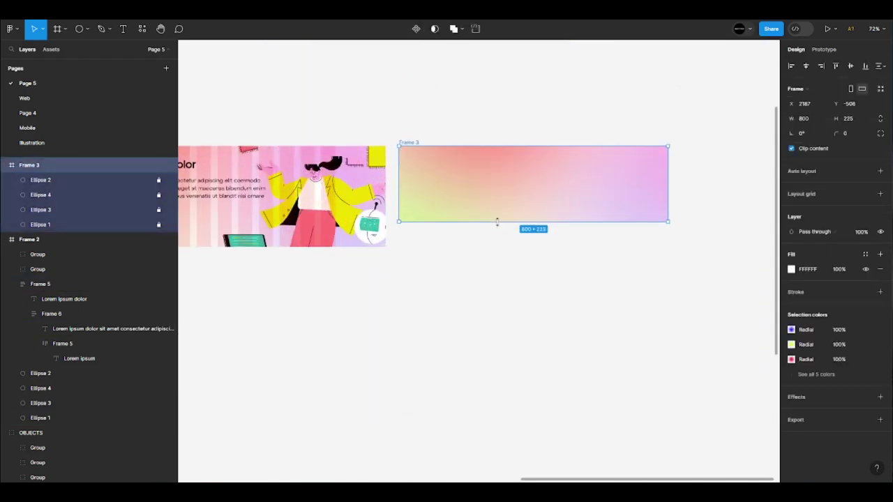
- Copy the woman and objects groups from Frame 2 into Frame 3 and position them at the banner's right end
scroll(516, 58, "down", 2)
left_click(41, 254)
left_click(42, 268, "shift")
key("ctrl+c")
left_click(498, 173)
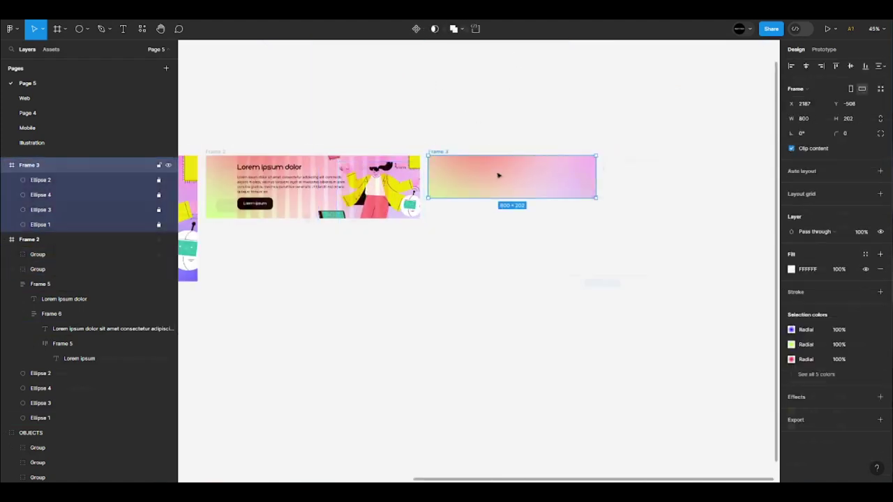
key("ctrl+v")
left_click_drag(572, 183, 539, 178)
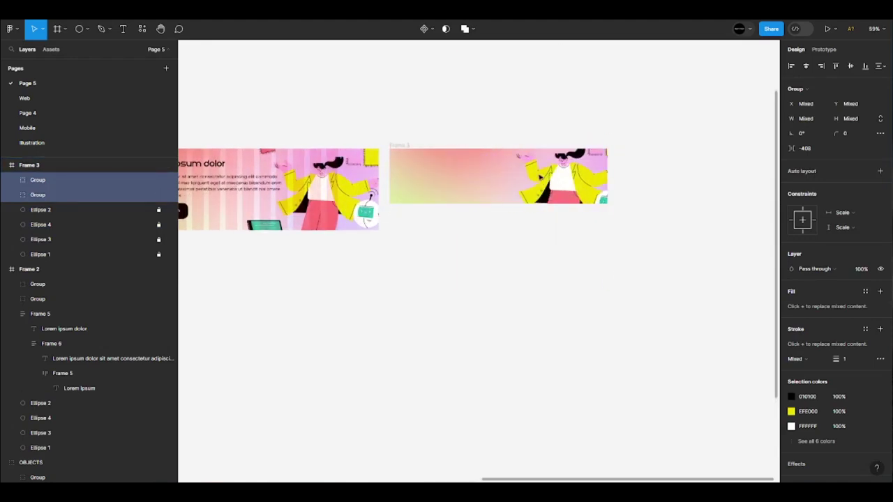
- Enlarge the illustration in Frame 3 and take its objects group out onto the empty canvas below
left_click(528, 208)
left_click_drag(528, 208, 562, 201)
left_click(119, 182)
left_click_drag(494, 119, 307, 28)
left_click_drag(411, 168, 557, 338)
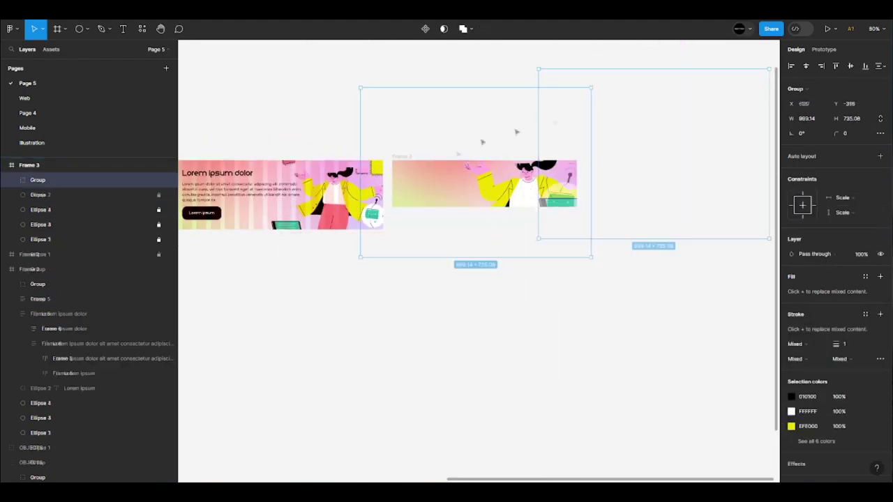
scroll(589, 118, "down", 3)
left_click_drag(589, 119, 459, 189)
left_click(578, 342)
left_click(509, 189)
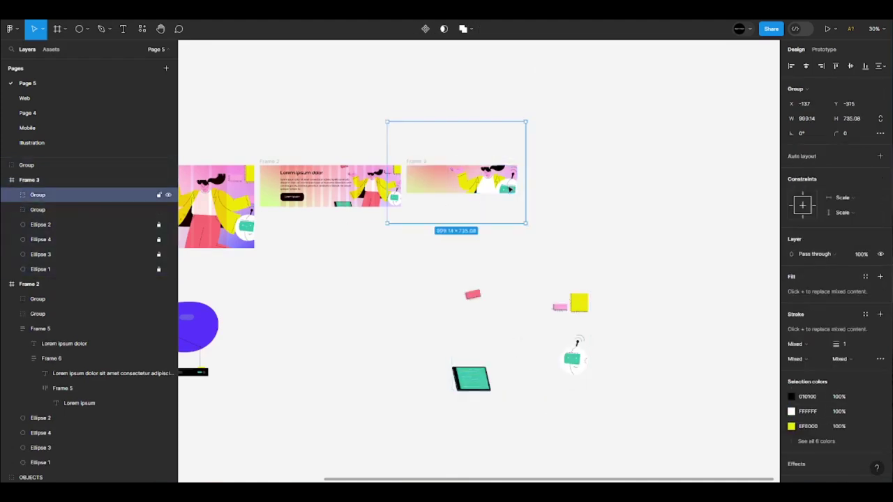
left_click(517, 199)
- Ungroup the objects, placing the laptop at Frame 3's left end and the yellow and pink chips in its top-right corner
right_click(564, 316)
left_click(553, 311)
left_click_drag(471, 379, 434, 203)
scroll(419, 196, "up", 5)
scroll(564, 200, "down", 3)
left_click_drag(673, 367, 579, 176)
scroll(562, 148, "up", 4)
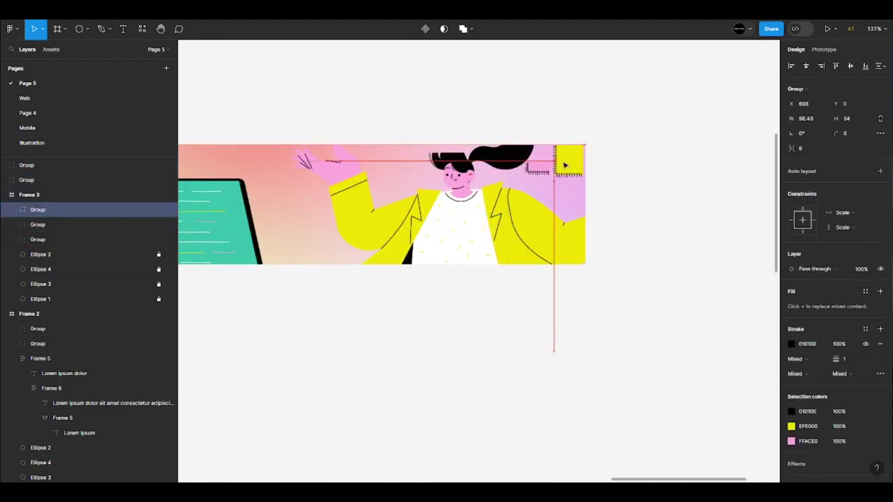
left_click(638, 145)
- Tilt the laptop in Frame 3 by about 7° and place the red chip at the banner's top edge beside it
scroll(638, 146, "down", 5)
left_click(418, 174)
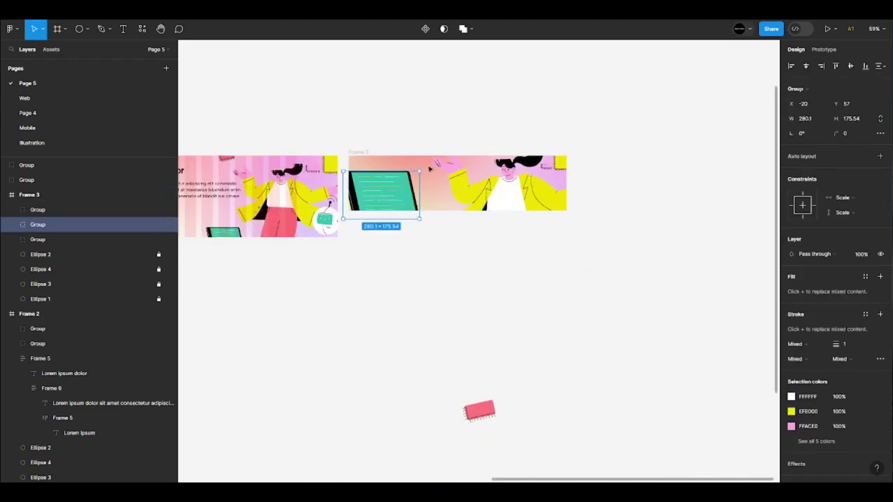
left_click(435, 216)
scroll(435, 209, "down", 2)
left_click_drag(470, 353, 415, 178)
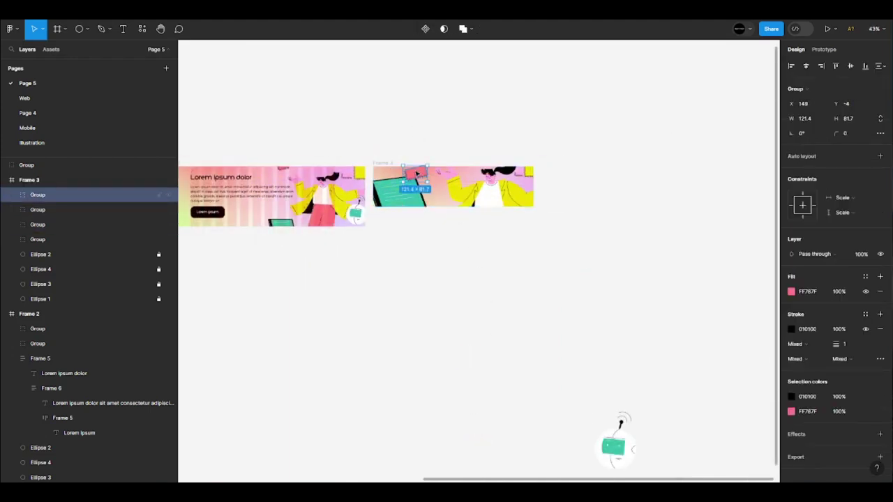
scroll(417, 180, "up", 5)
left_click(478, 114)
- Duplicate Frame 3 directly below itself and stack both frames in a vertical auto layout with no gap
scroll(478, 114, "down", 5)
scroll(641, 359, "up", 4)
left_click(406, 122)
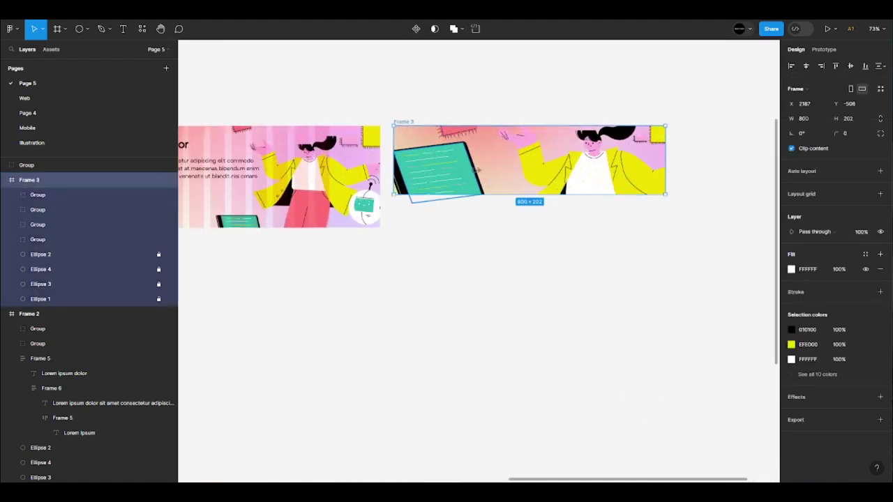
key("ctrl+d")
left_click_drag(726, 161, 441, 237)
left_click(530, 160, "shift")
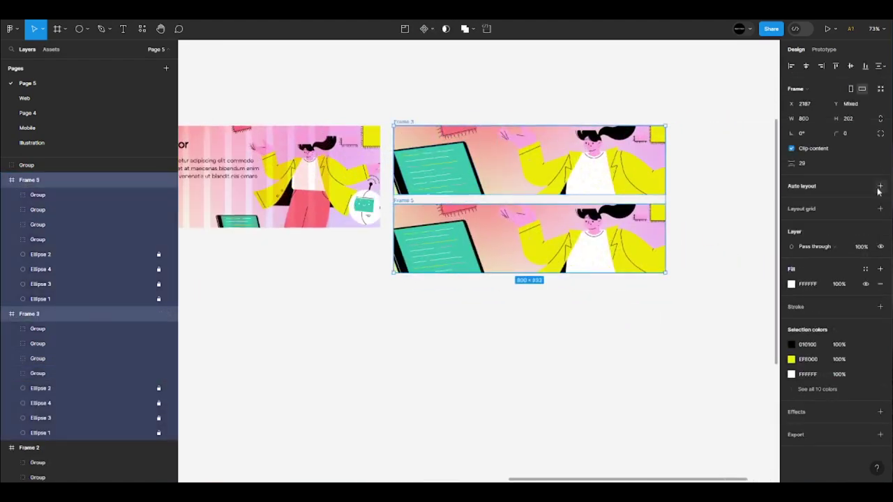
left_click(880, 186)
- Delete the woman, laptop and chip groups from the duplicated lower frame
left_click(585, 238, "ctrl")
key("Delete")
left_click(441, 239, "ctrl")
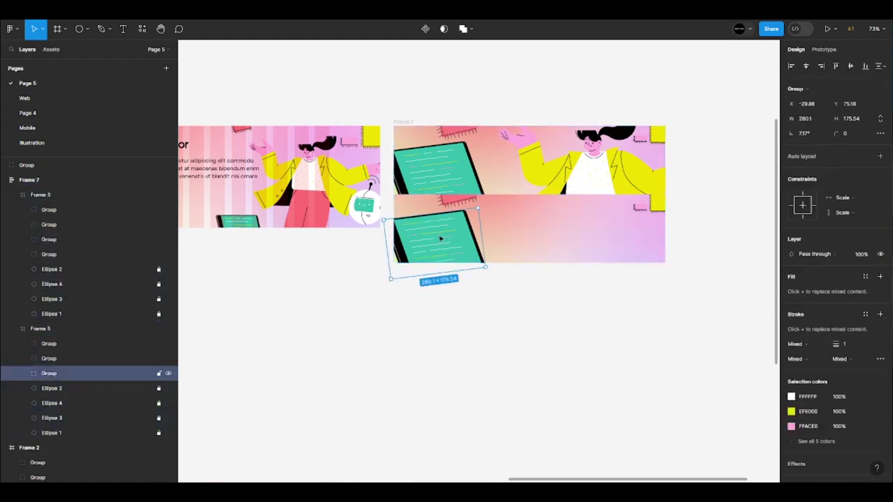
key("Delete")
left_click(82, 343)
key("Delete")
left_click(82, 343)
key("Delete")
- Delete the four gradient ellipses from the lower frame, leaving it plain white
left_click(82, 343)
key("Delete")
key("Delete")
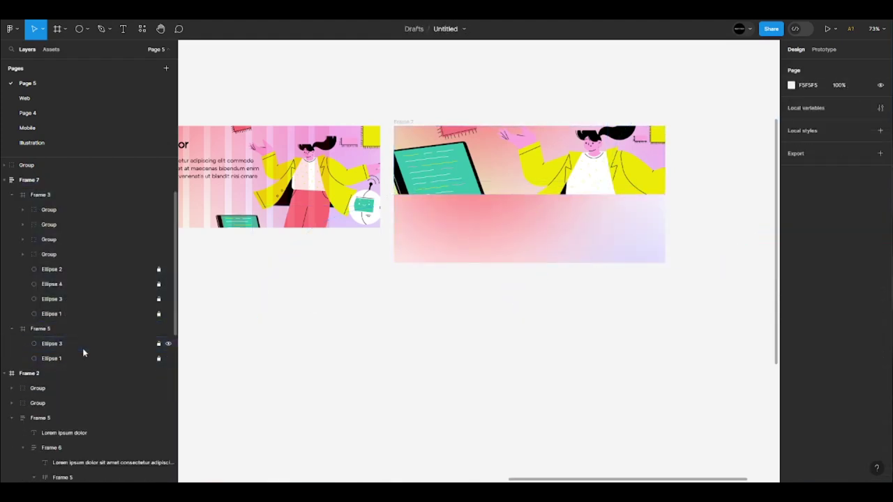
left_click(82, 348)
key("Delete")
left_click(82, 348)
key("Delete")
scroll(441, 241, "down", 3)
scroll(400, 225, "up", 2)
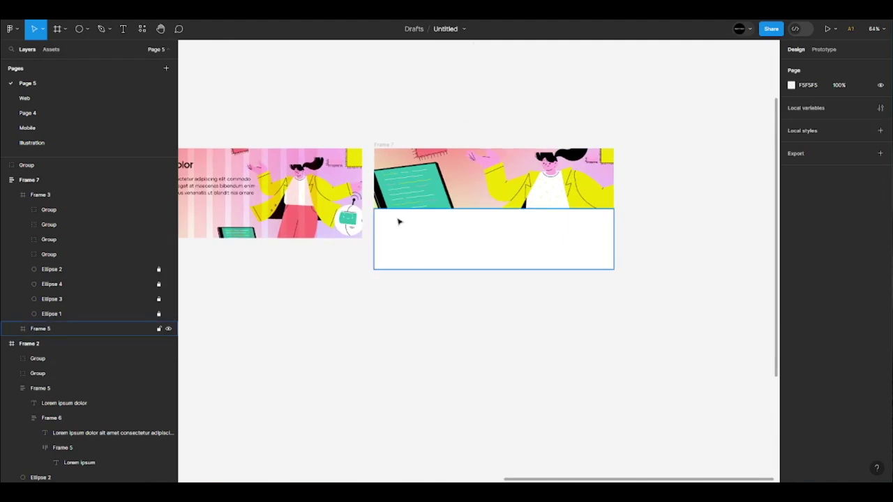
- Copy Frame 2's heading, paragraph and button block into the blank lower frame of Frame 7
scroll(516, 251, "down", 5)
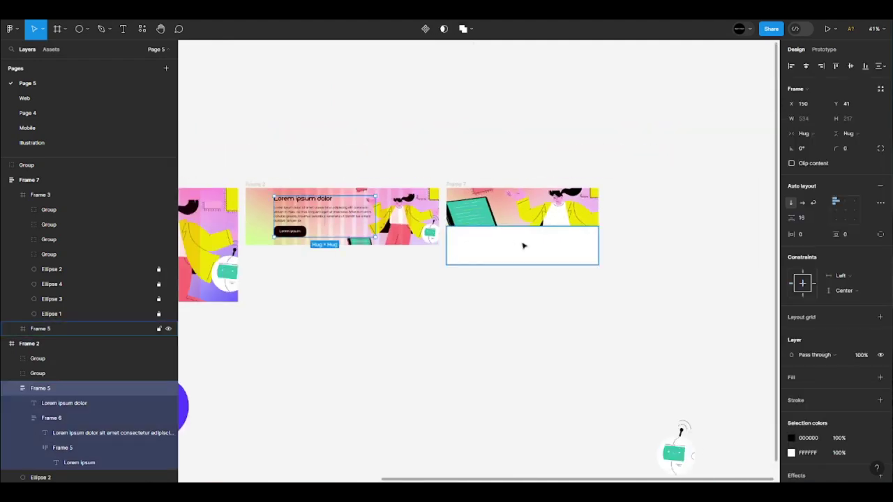
key("ctrl+c")
left_click(523, 245)
key("ctrl+v")
scroll(523, 245, "up", 5)
scroll(488, 237, "down", 3)
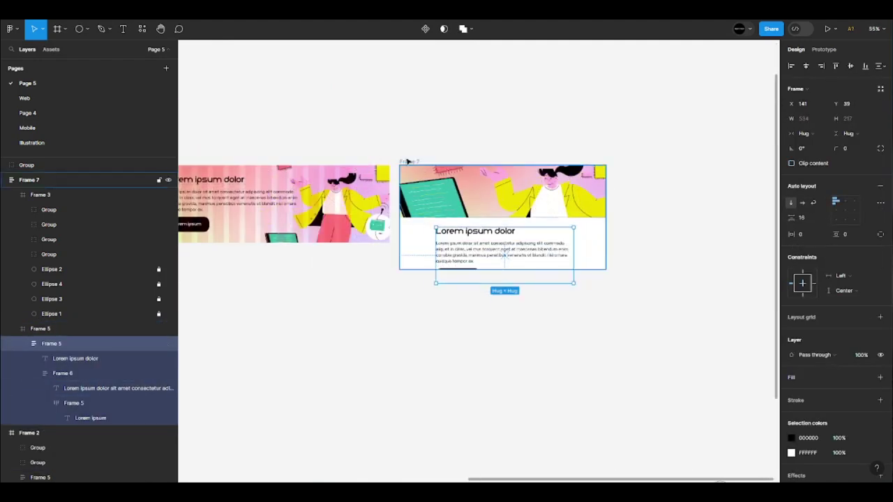
- Add a layout grid of 12 stretched columns to Frame 7 with margin 100 and gutter 20
left_click(408, 162)
left_click(881, 257)
left_click(791, 272)
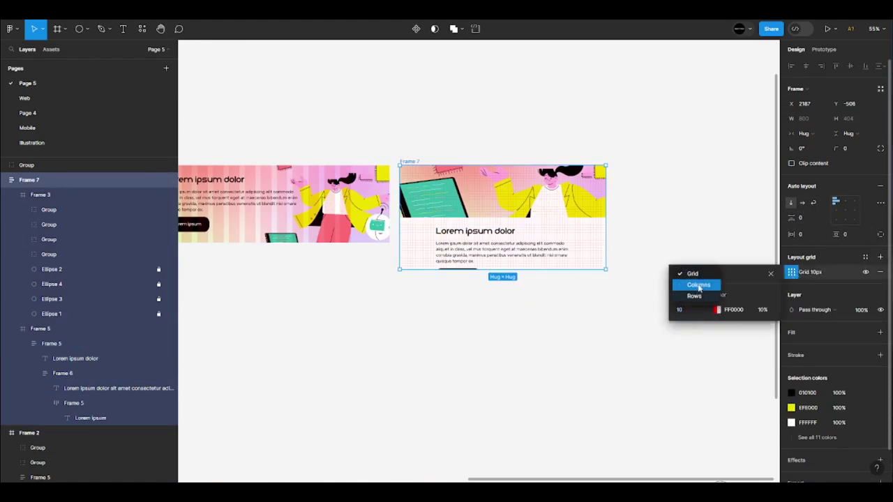
left_click(698, 286)
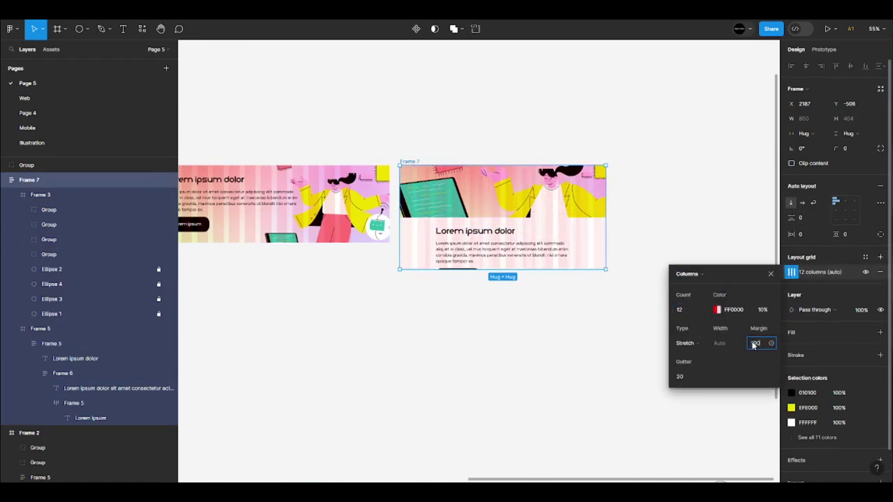
key("Escape")
key("Escape")
- Extend the lower white frame to a height of 311 so it holds the whole text block
scroll(476, 222, "up", 5)
double_click(418, 238)
left_click_drag(422, 270, 423, 297)
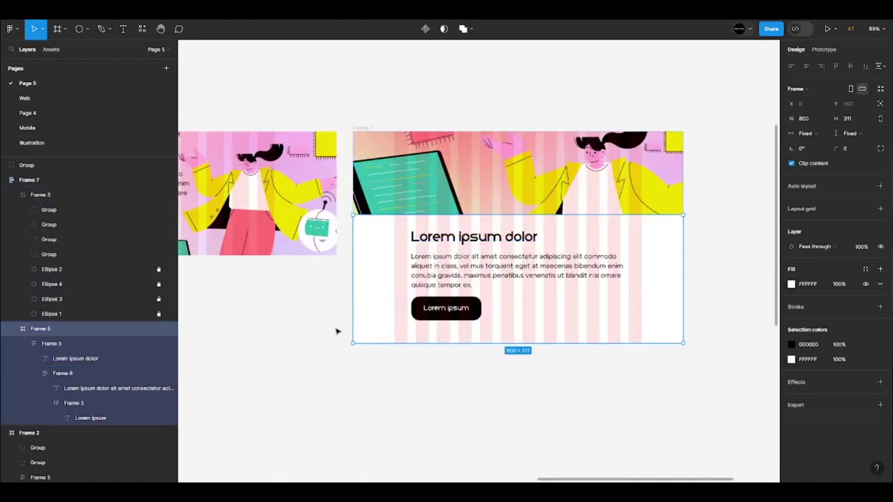
- Align the text block with the first grid column at X 100 and widen its paragraph to 600
scroll(433, 261, "up", 2)
left_click(392, 234)
scroll(394, 235, "up", 10)
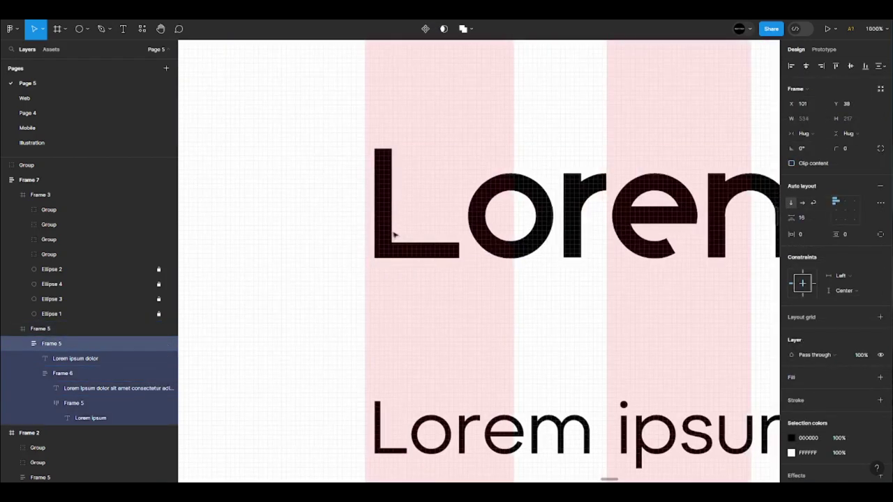
scroll(394, 235, "down", 12)
left_click(567, 286)
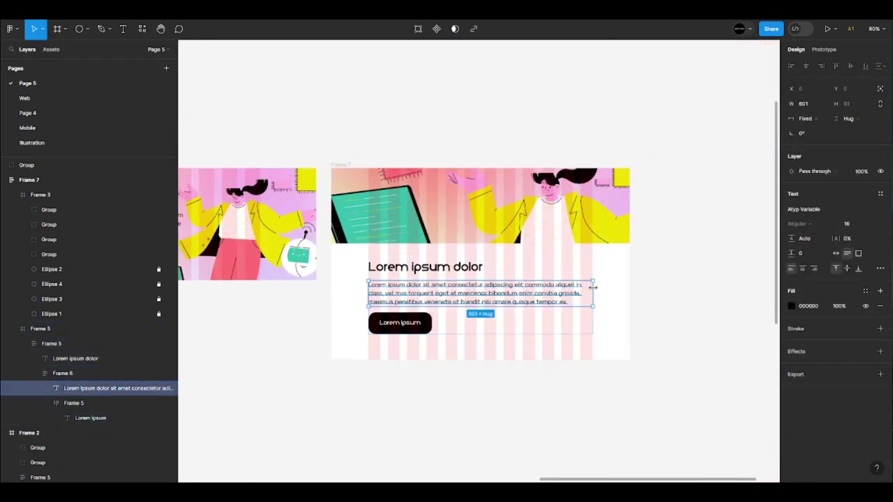
scroll(592, 286, "up", 8)
scroll(589, 287, "down", 8)
- Replace the blank wrapper frame with the text block itself, padded 80 vertically and 100 horizontally and filled white
key("Escape")
key("Escape")
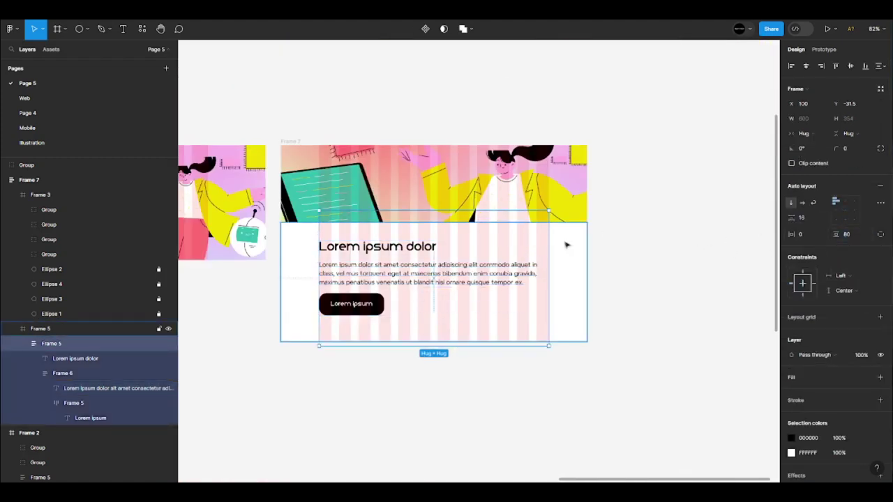
left_click(814, 236)
type("100")
key("Return")
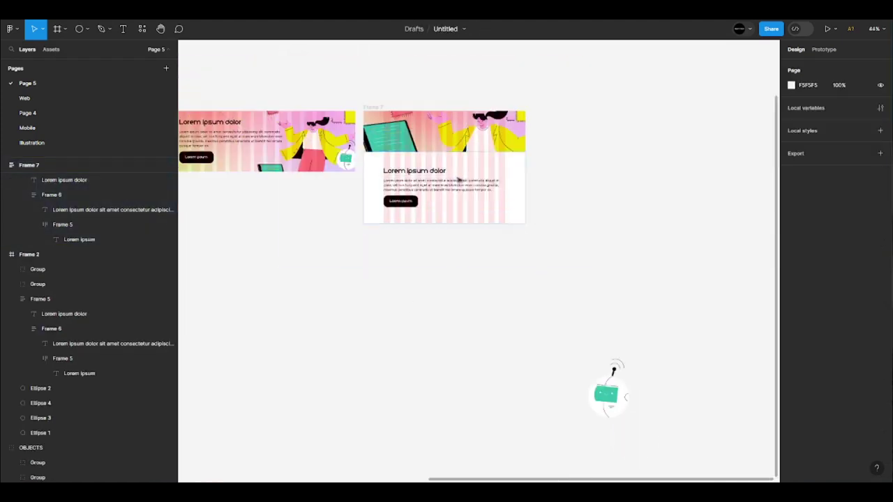
- Make a footer section from a duplicate of the text block, with vertical padding 20 and its button deleted
left_click(458, 179)
scroll(459, 180, "up", 5)
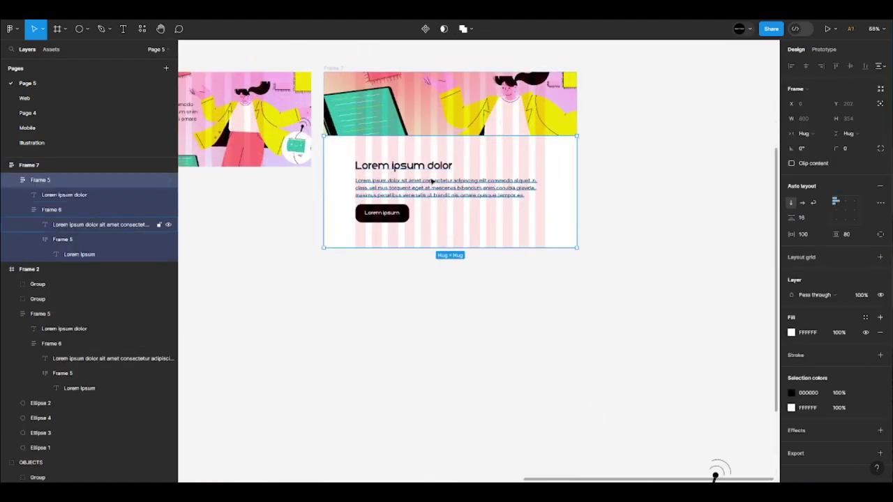
key("ctrl+d")
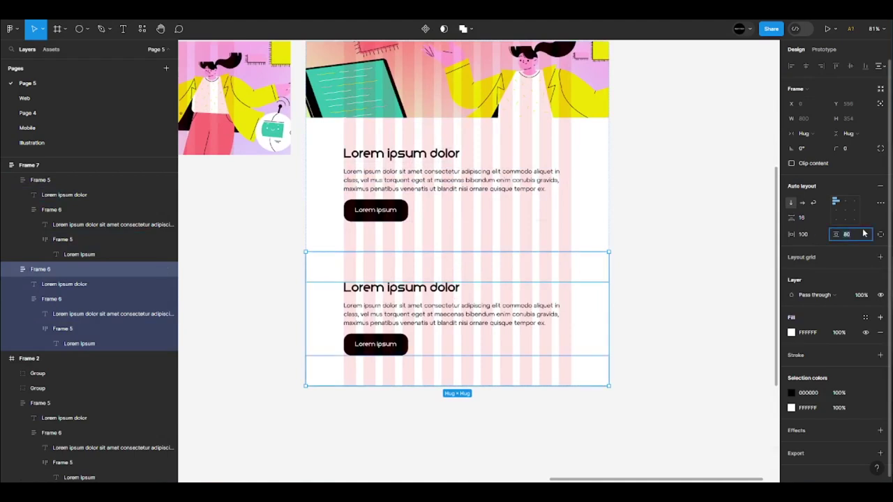
type("20")
key("Return")
left_click(375, 321)
key("Delete")
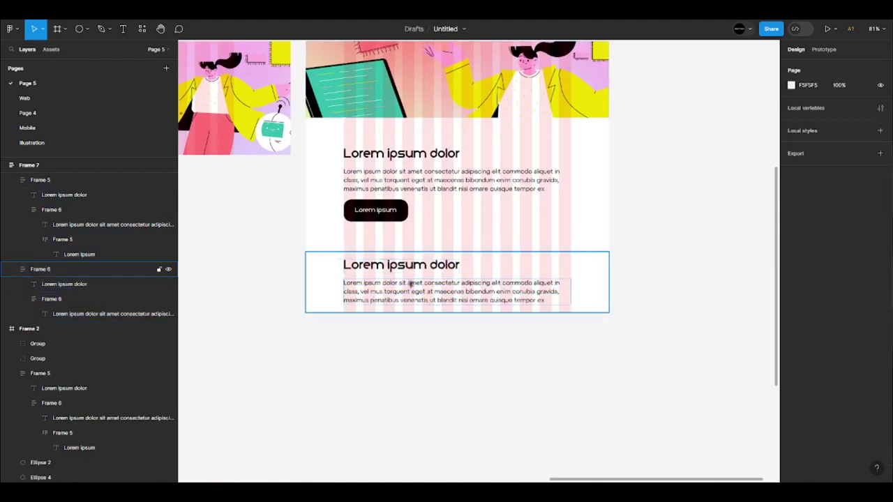
- Fill the footer section black and delete its heading
left_click(409, 285)
left_click(791, 332)
left_click(680, 433)
left_click(442, 291)
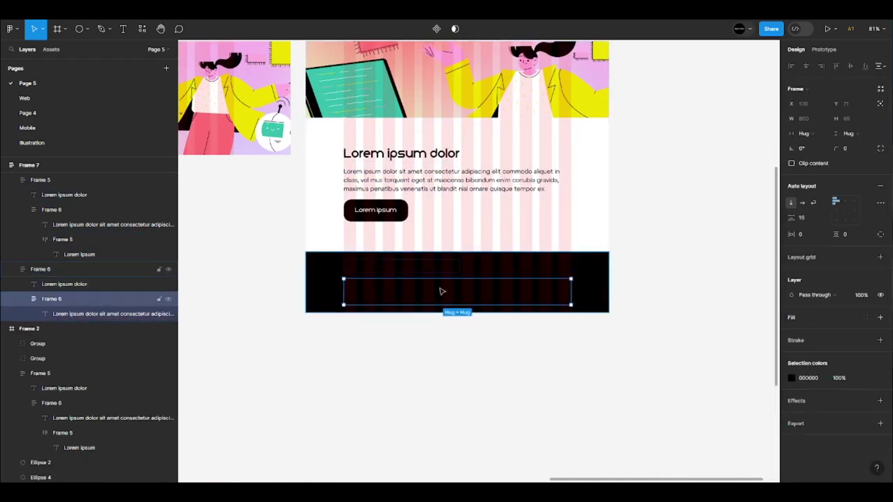
left_click(401, 262)
key("Delete")
- Make the footer text "You received this letter because you subscribed to the newsletter on" and "Unsubscribe", centred, white, size 14, with paragraph spacing 15
left_click(420, 272)
left_click(791, 293)
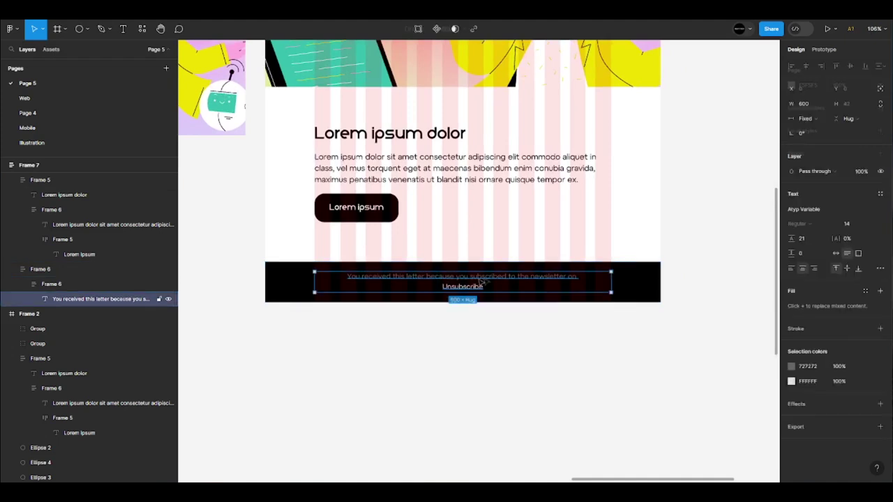
left_click(790, 366)
key("Return")
key("shift+2")
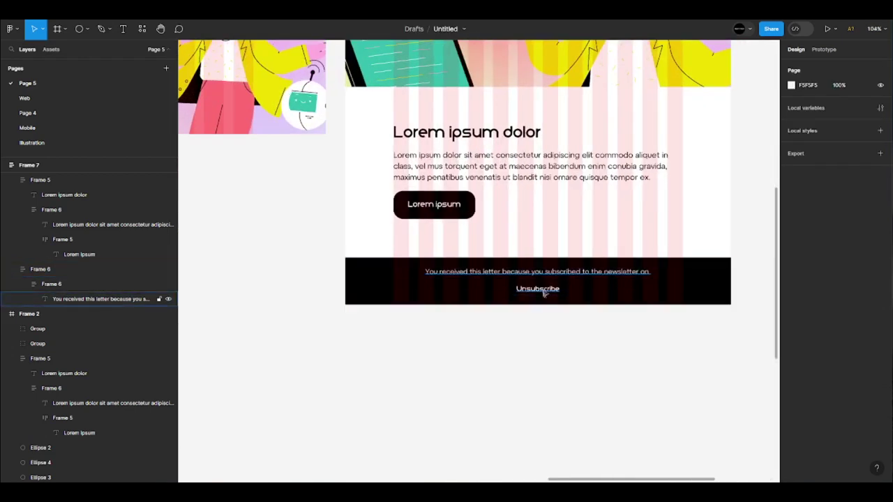
scroll(544, 291, "up", 3)
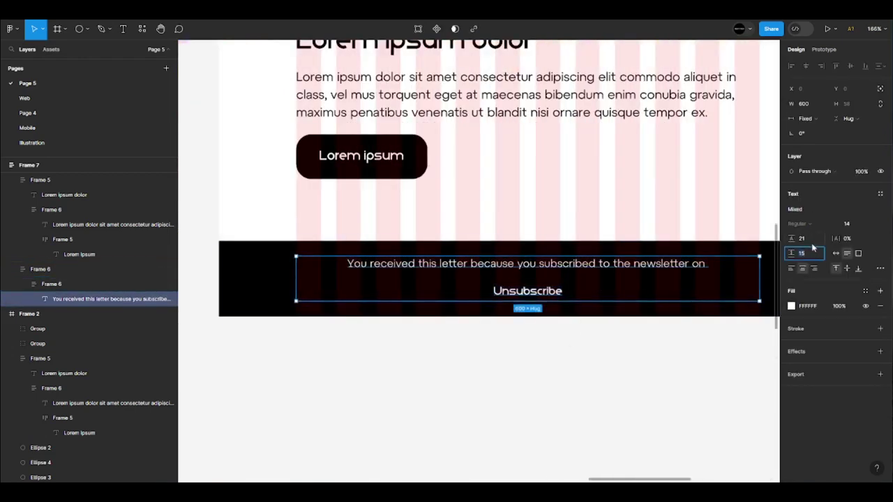